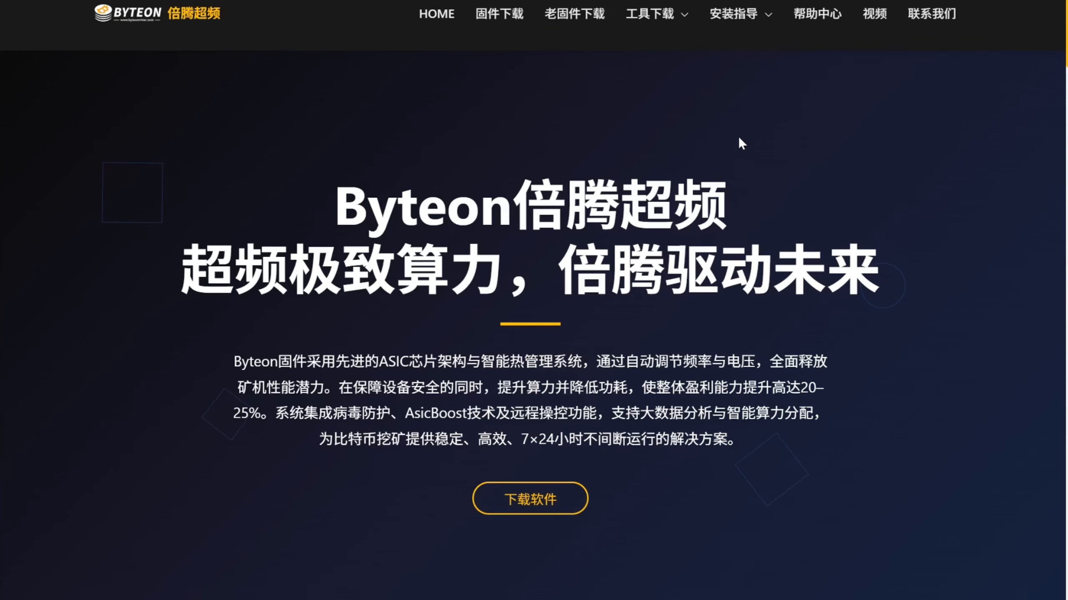
# - Open the Byteon site's batch management tool download page and download HashcoreToolkit-1.4.1-Windows
pyautogui.moveTo(643, 12)
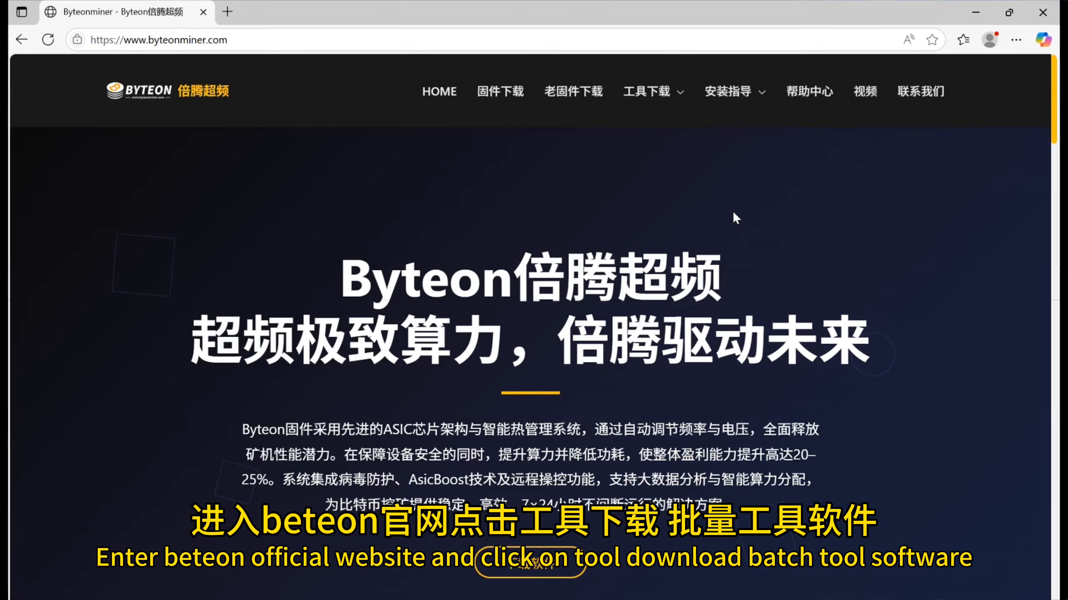
pyautogui.moveTo(648, 92)
pyautogui.click(665, 168)
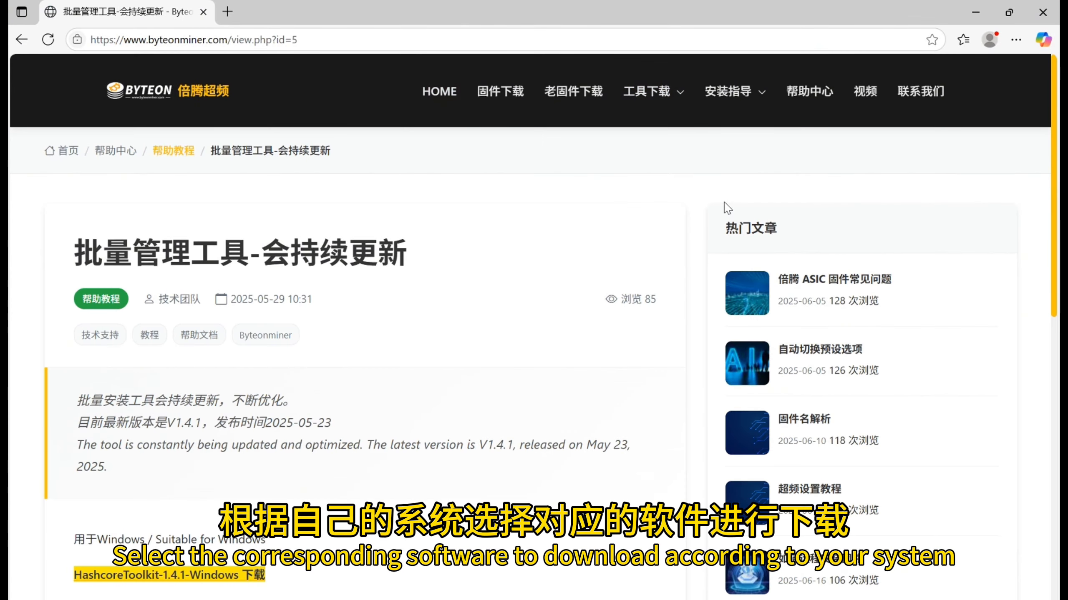
pyautogui.scroll(-5, 389, 386)
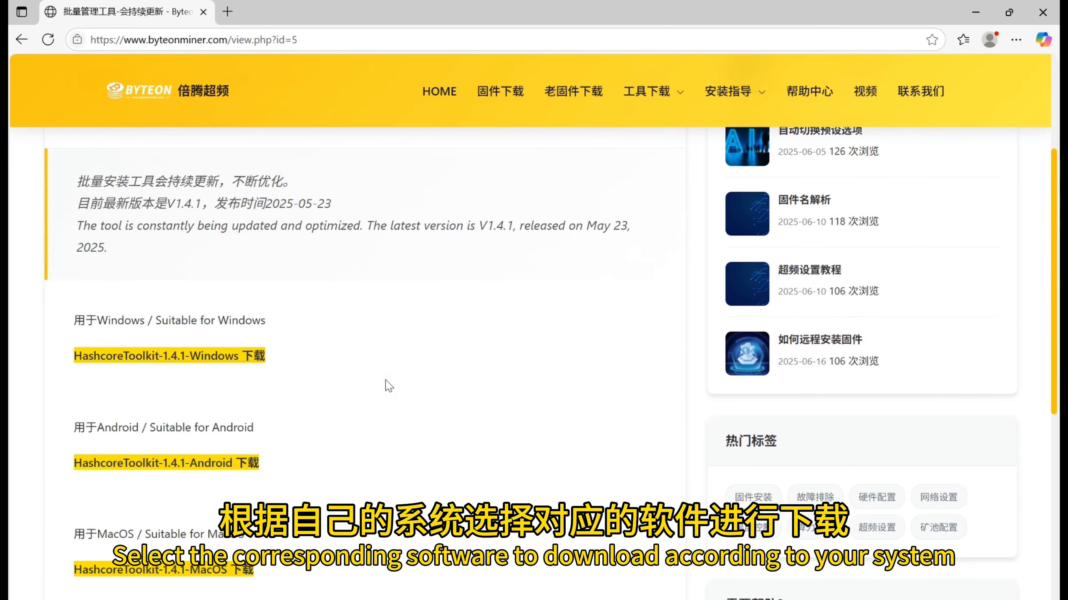
pyautogui.click(200, 357)
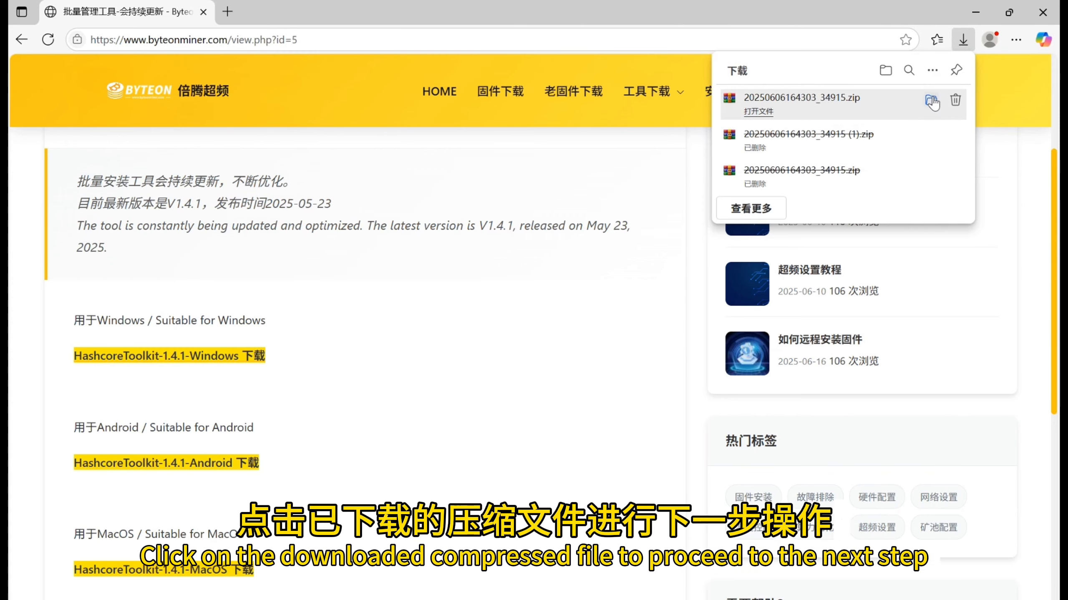
pyautogui.click(915, 102)
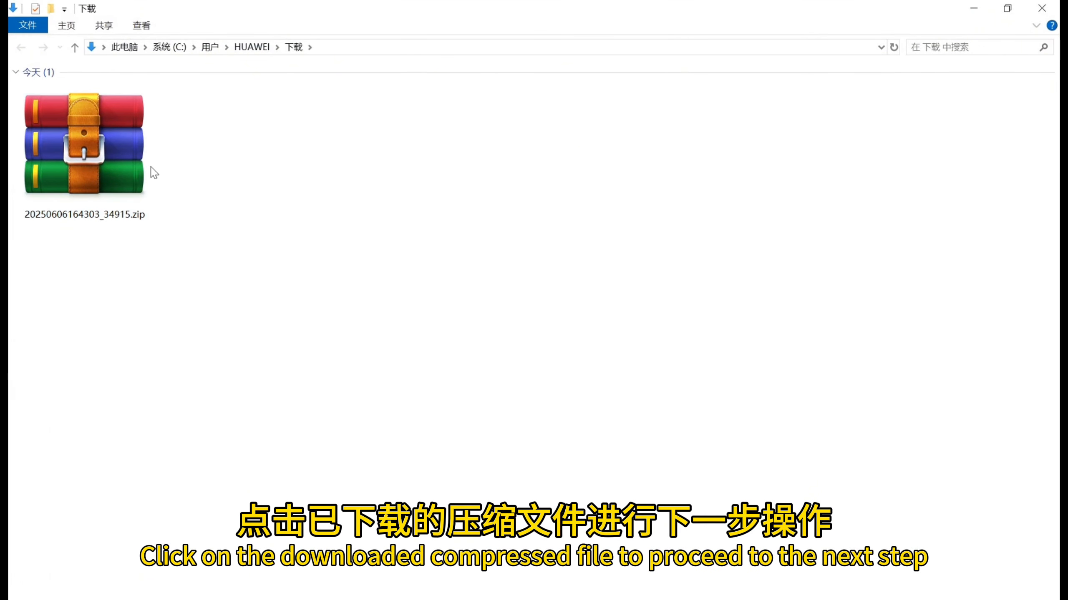
pyautogui.click(80, 129)
pyautogui.rightClick(79, 129)
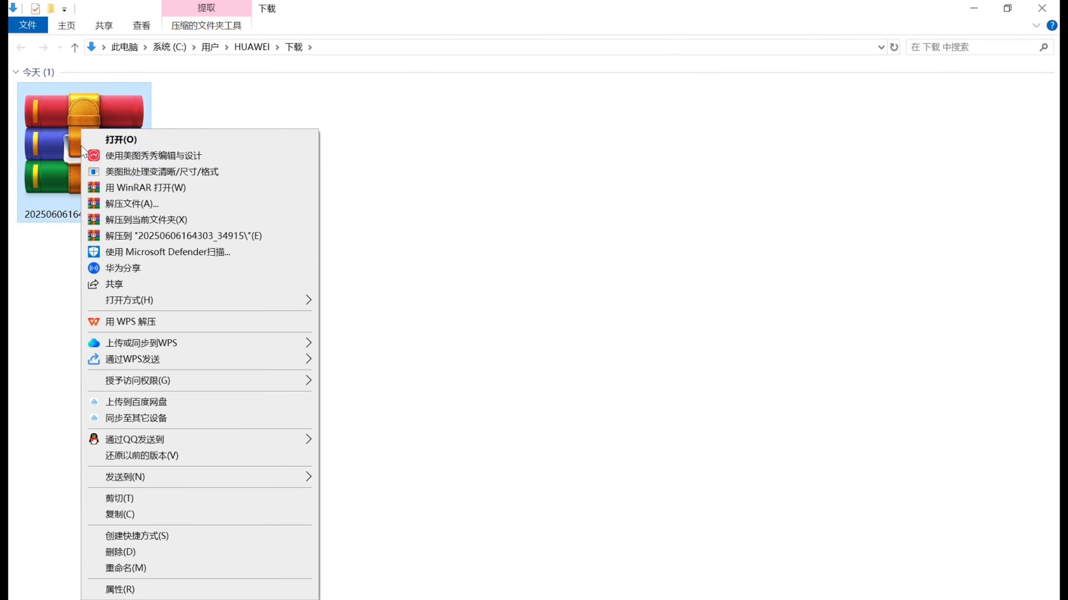
pyautogui.click(154, 237)
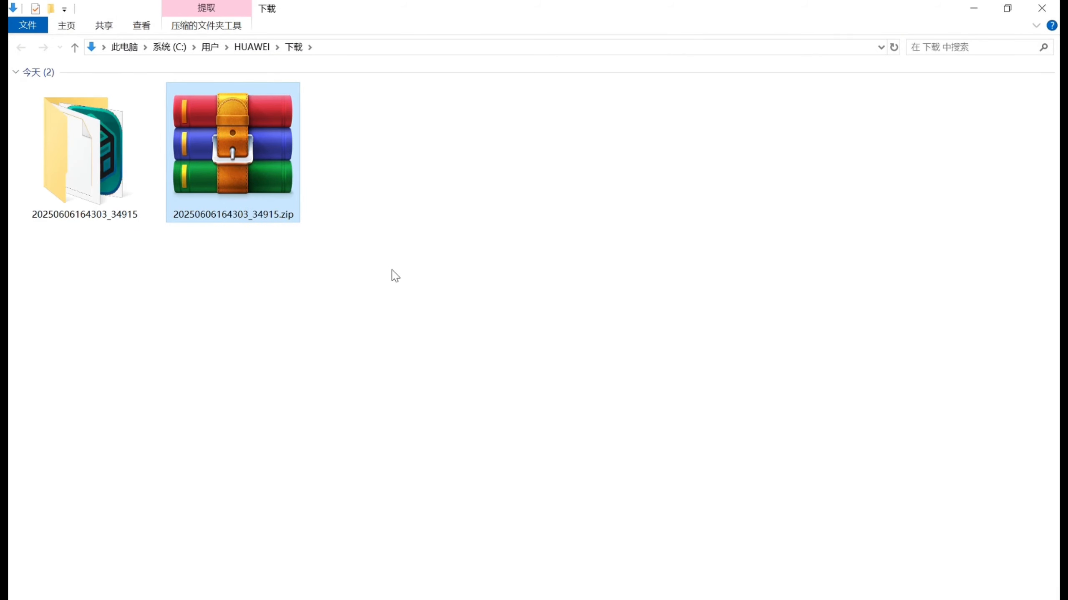
pyautogui.click(95, 172)
pyautogui.doubleClick(94, 172)
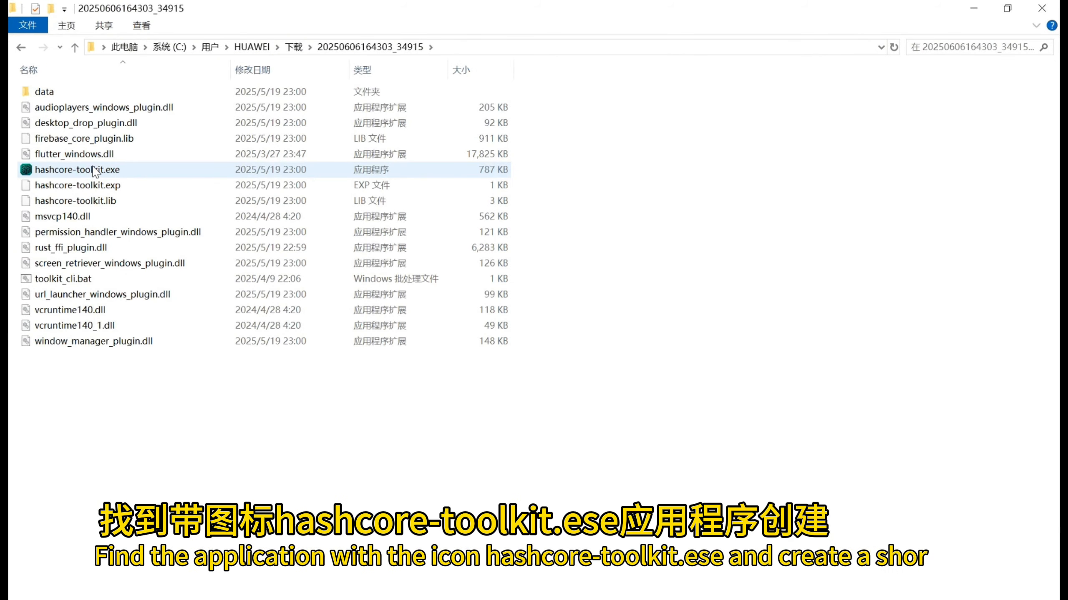
# - Select hashcore-toolkit.exe in the extracted folder and open its list of file actions
pyautogui.click(89, 170)
pyautogui.rightClick(89, 172)
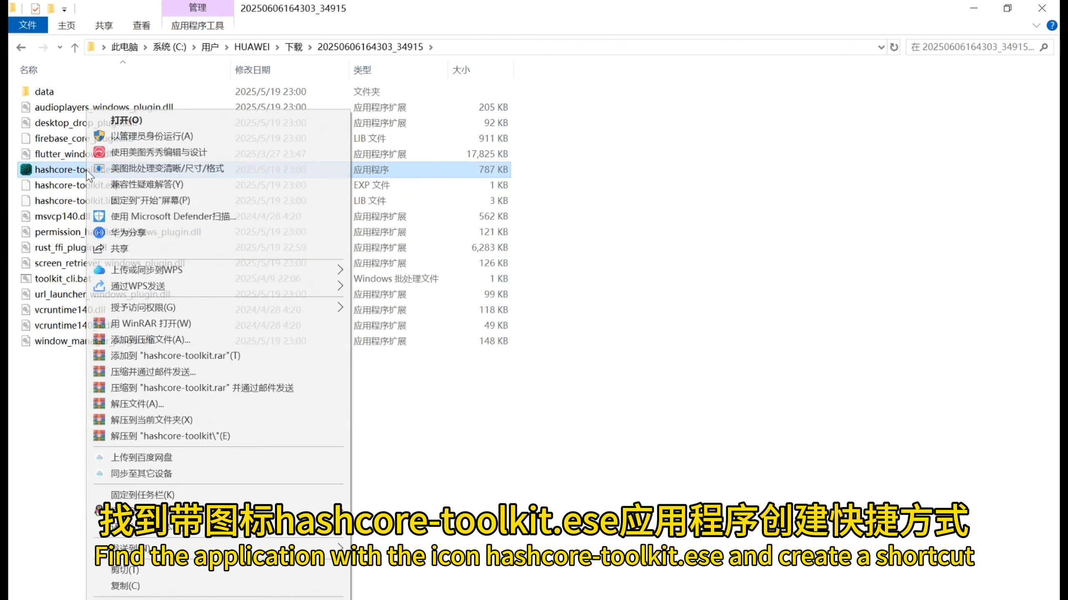
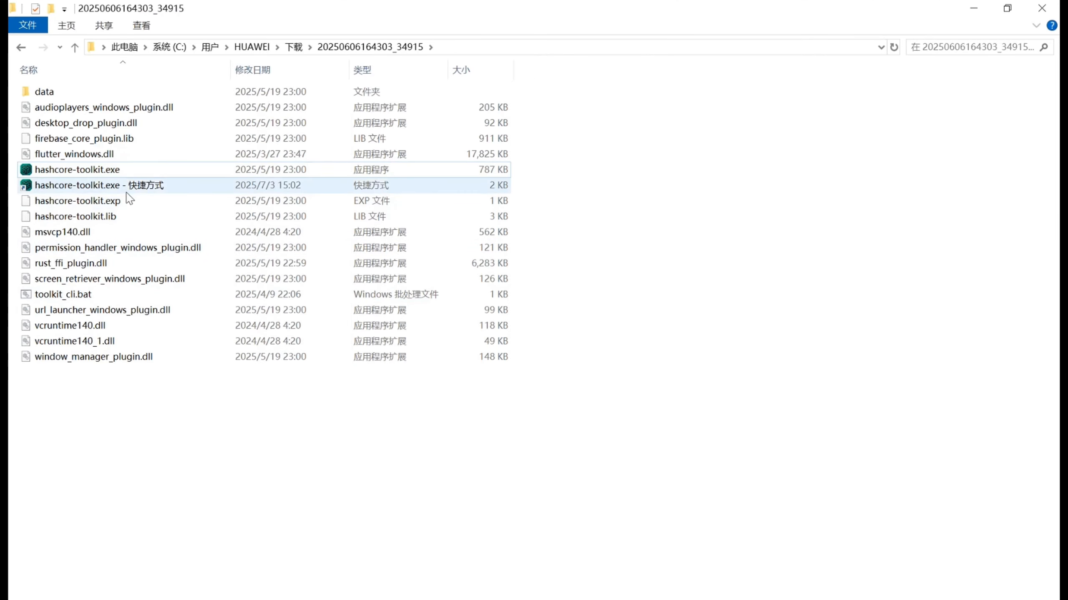
# - Select the hashcore-toolkit.exe shortcut, switch to Byteon's firmware download page in Edge and browse the AML installation firmware's miner models
pyautogui.click(127, 191)
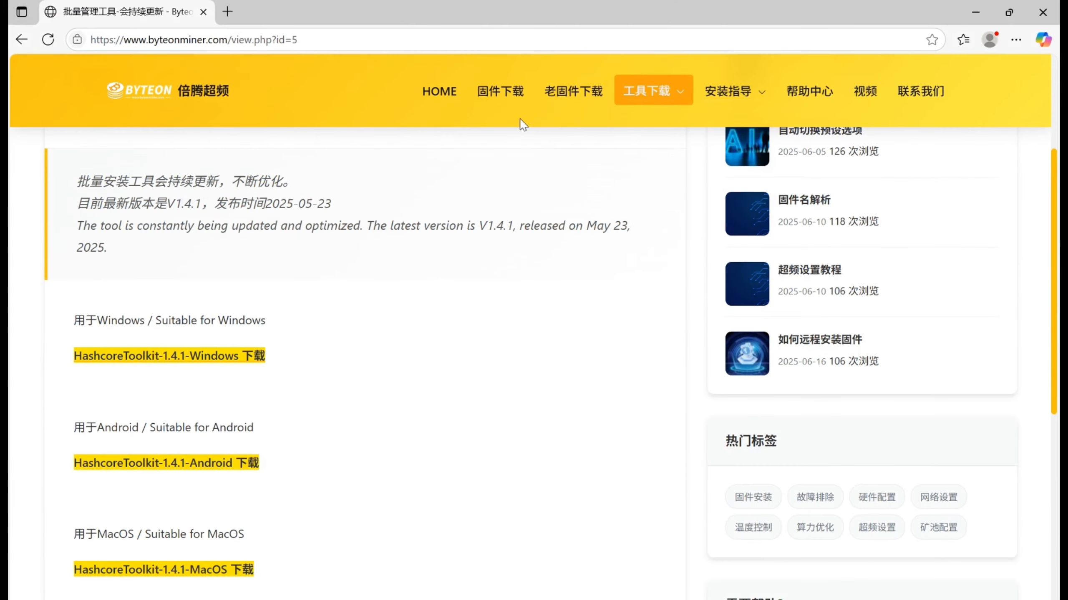
pyautogui.click(508, 91)
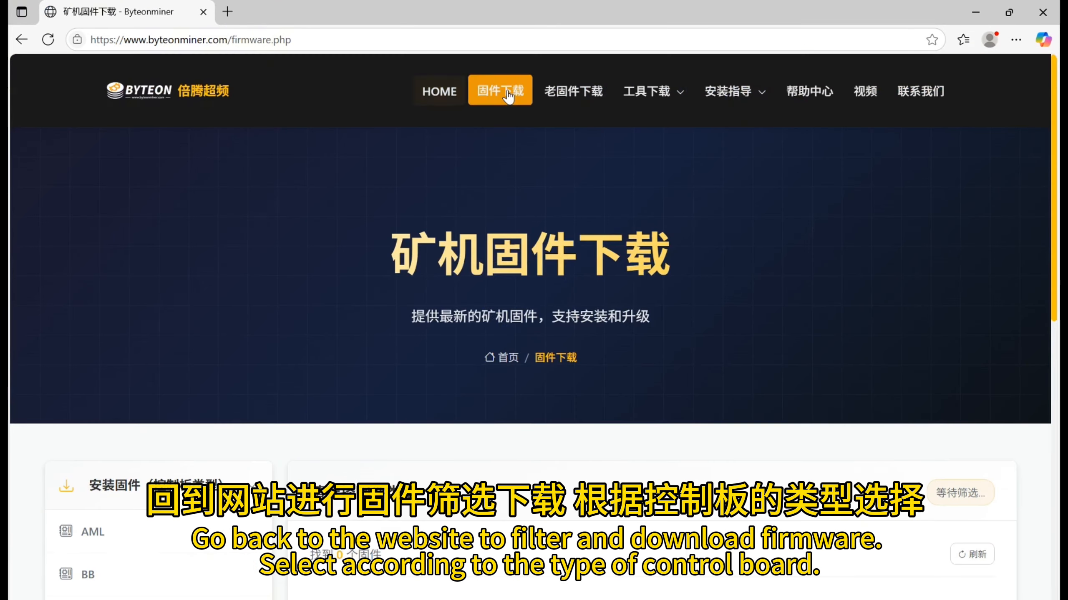
pyautogui.scroll(-3, 458, 309)
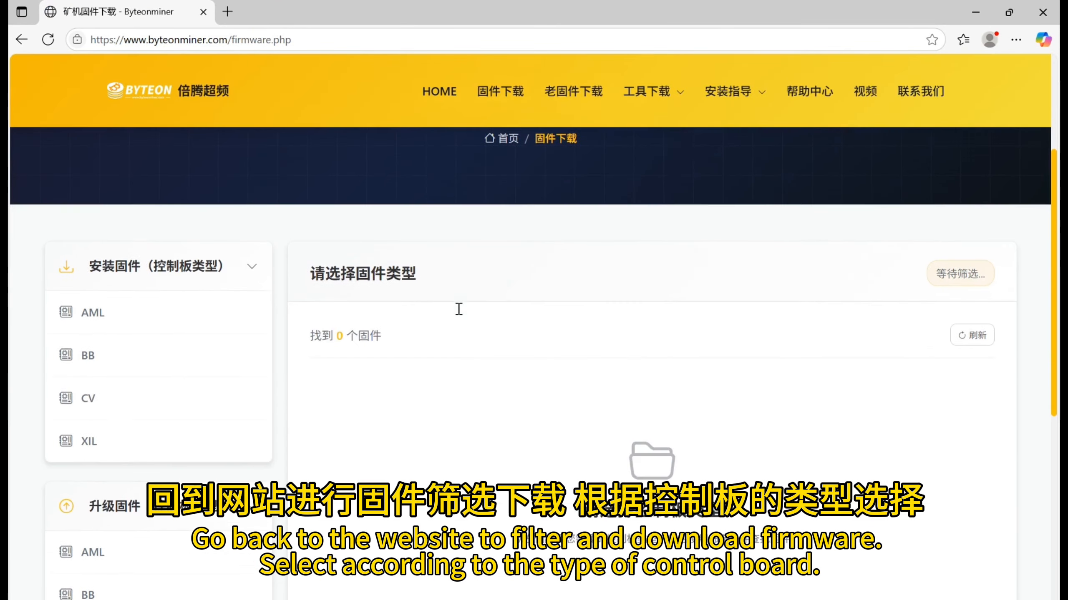
pyautogui.click(100, 312)
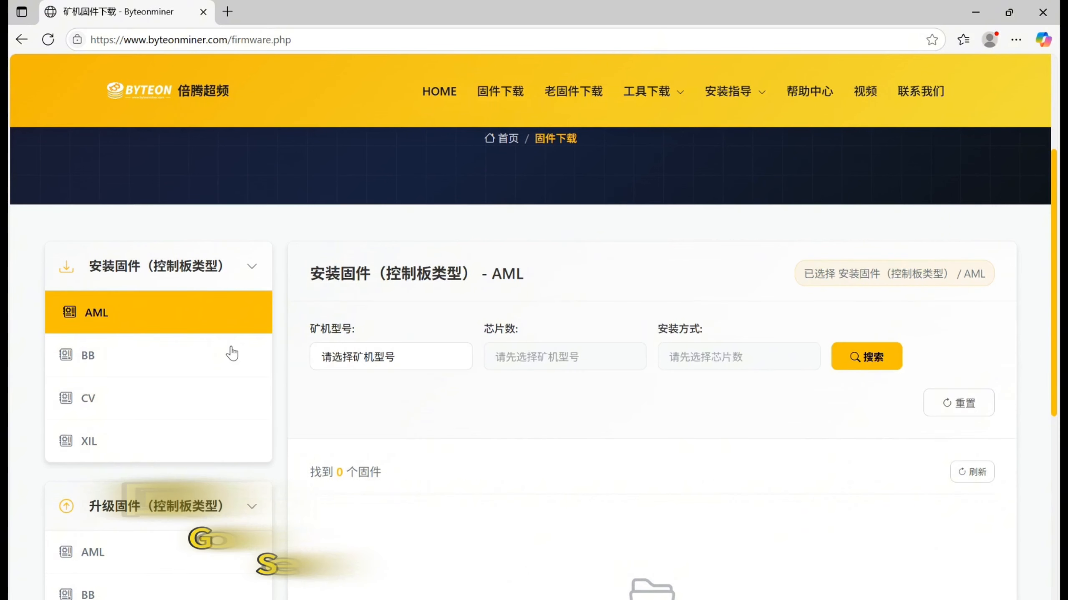
pyautogui.click(373, 361)
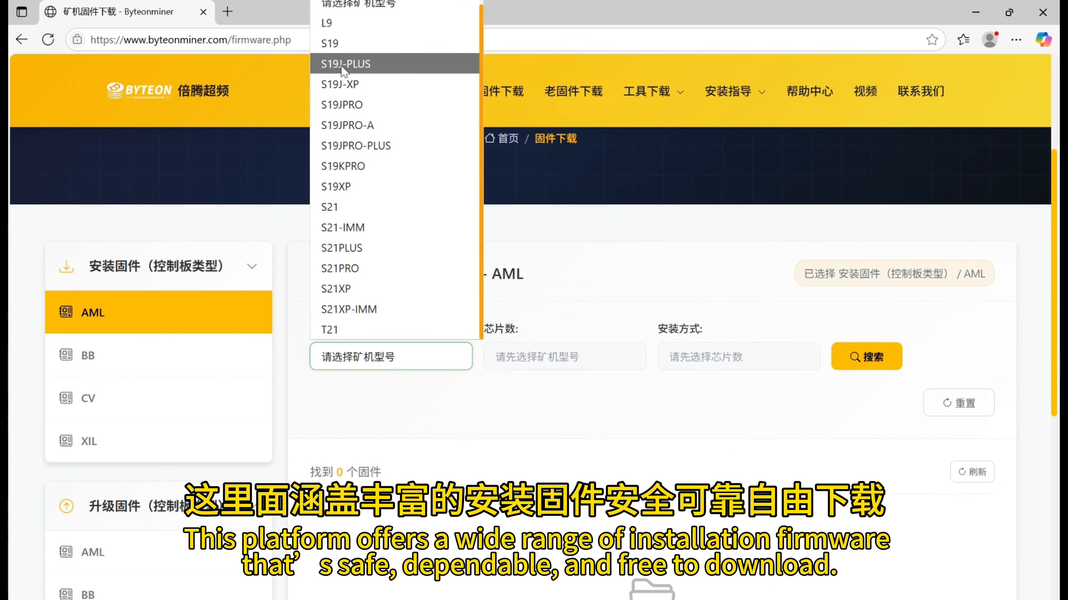
pyautogui.scroll(1, 344, 107)
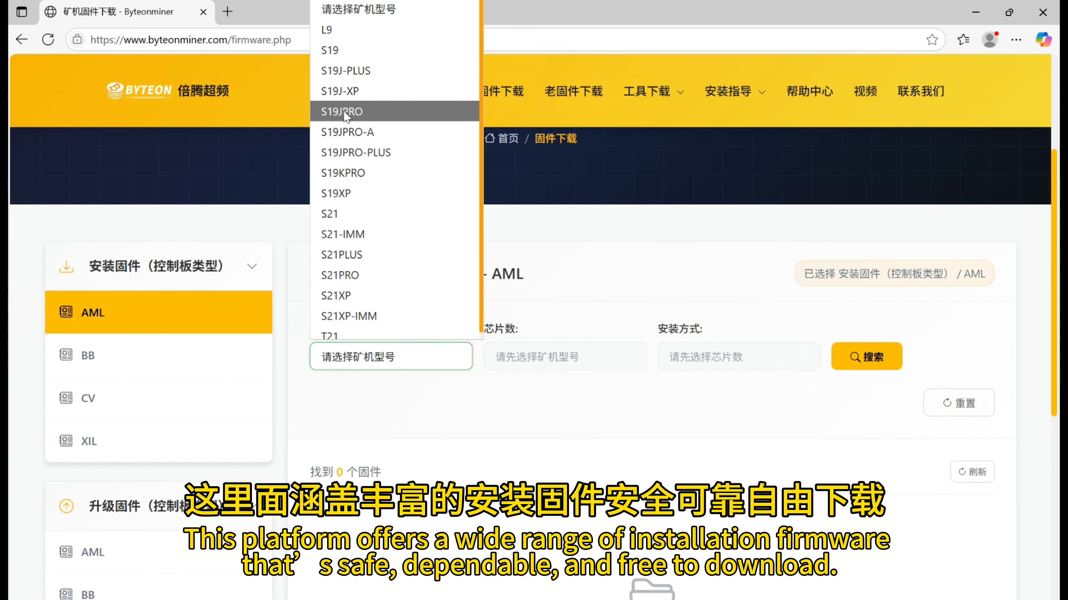
pyautogui.scroll(-1, 345, 126)
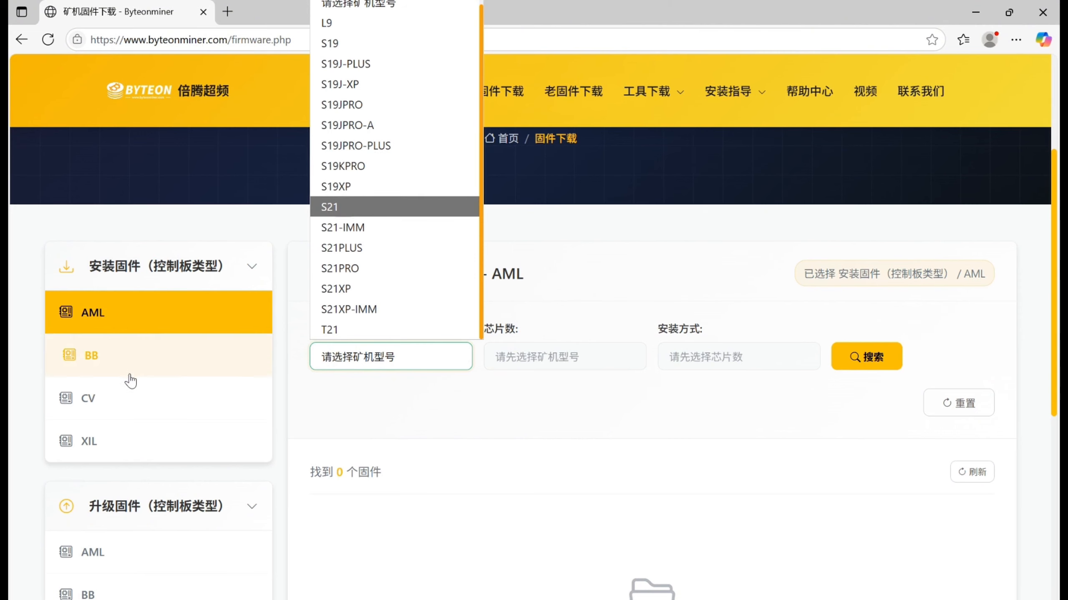
# - Try the XIL control board in the installation firmware filter with miner model S19J and with S19JPRO
pyautogui.click(110, 442)
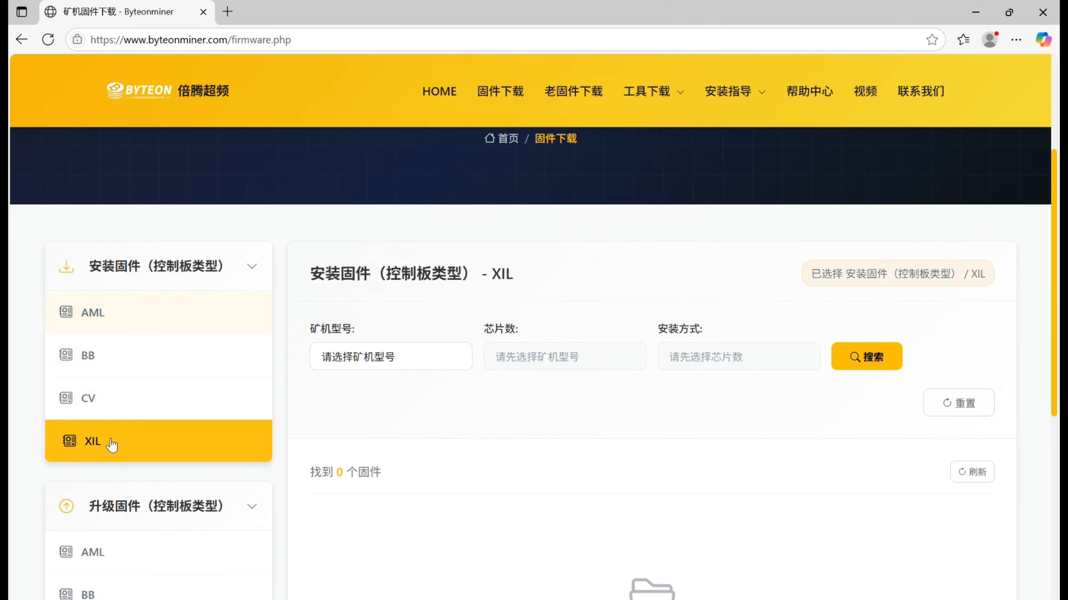
pyautogui.click(358, 362)
pyautogui.scroll(-1, 369, 317)
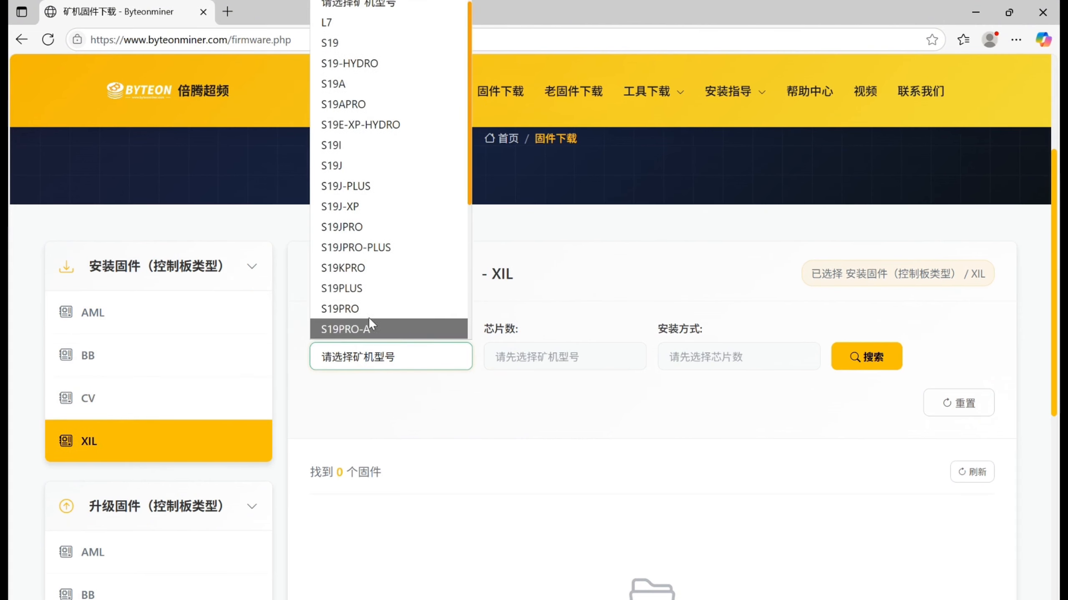
pyautogui.click(373, 168)
pyautogui.click(358, 361)
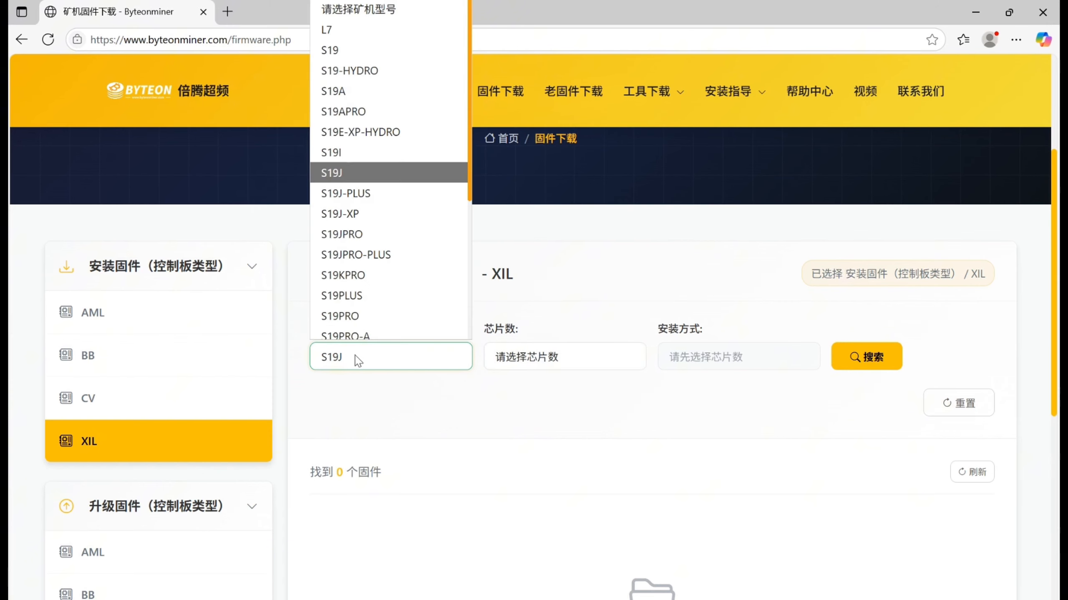
pyautogui.scroll(-1, 349, 261)
pyautogui.click(351, 235)
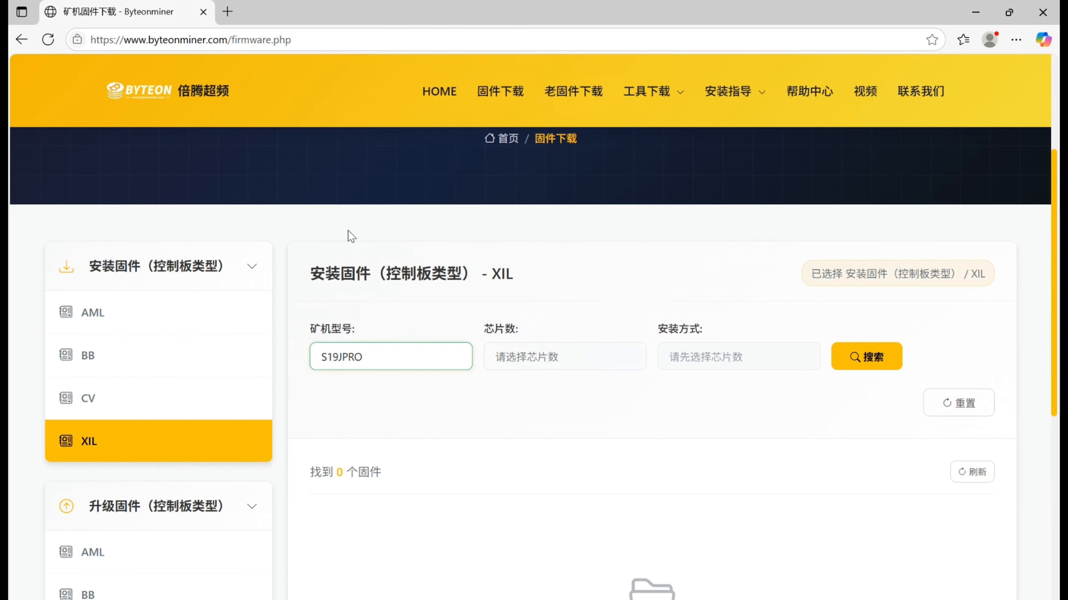
# - Filter the installation firmware by the AML control board and miner model S19JPRO, and run the search
pyautogui.click(125, 318)
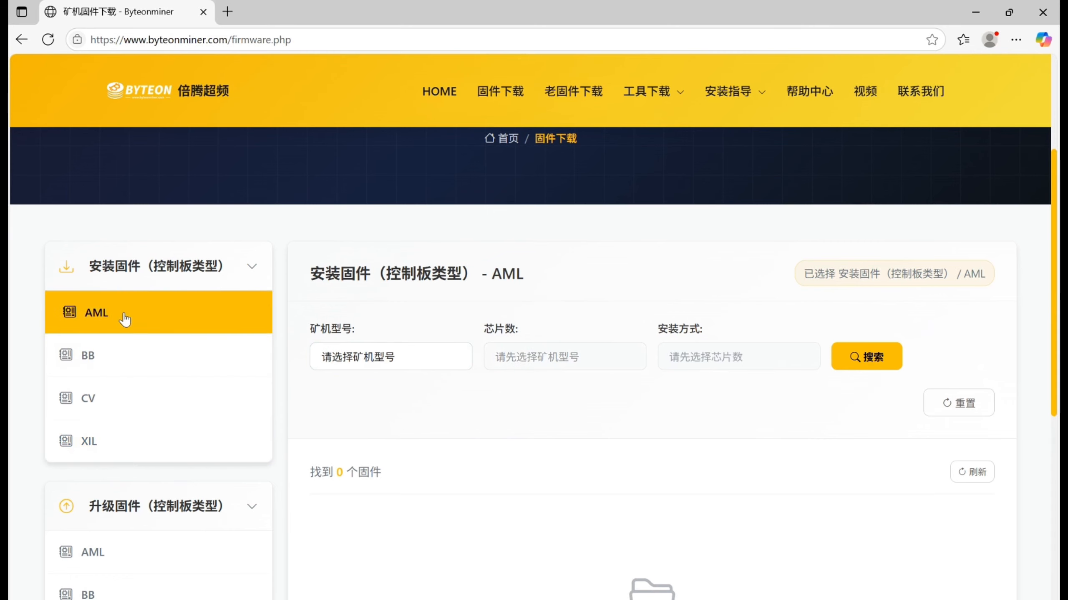
pyautogui.click(370, 363)
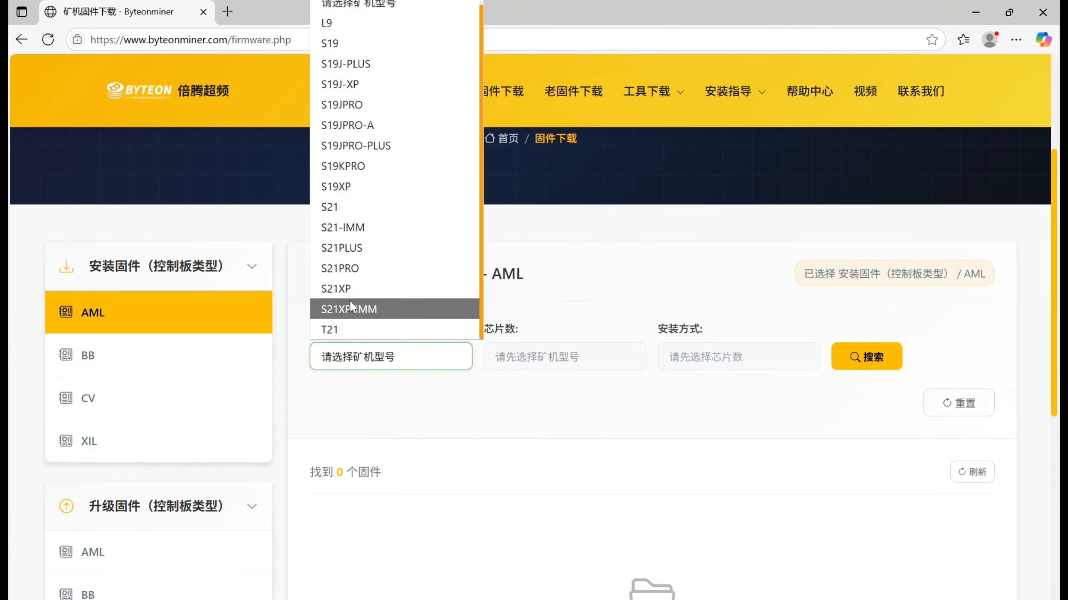
pyautogui.click(359, 105)
pyautogui.click(545, 363)
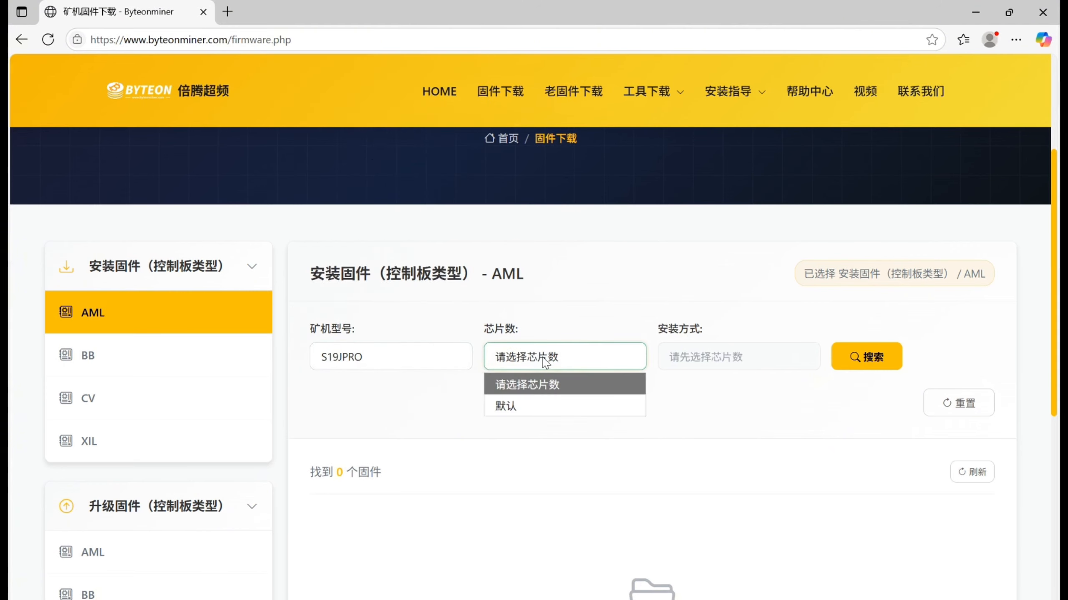
pyautogui.click(545, 362)
pyautogui.click(862, 357)
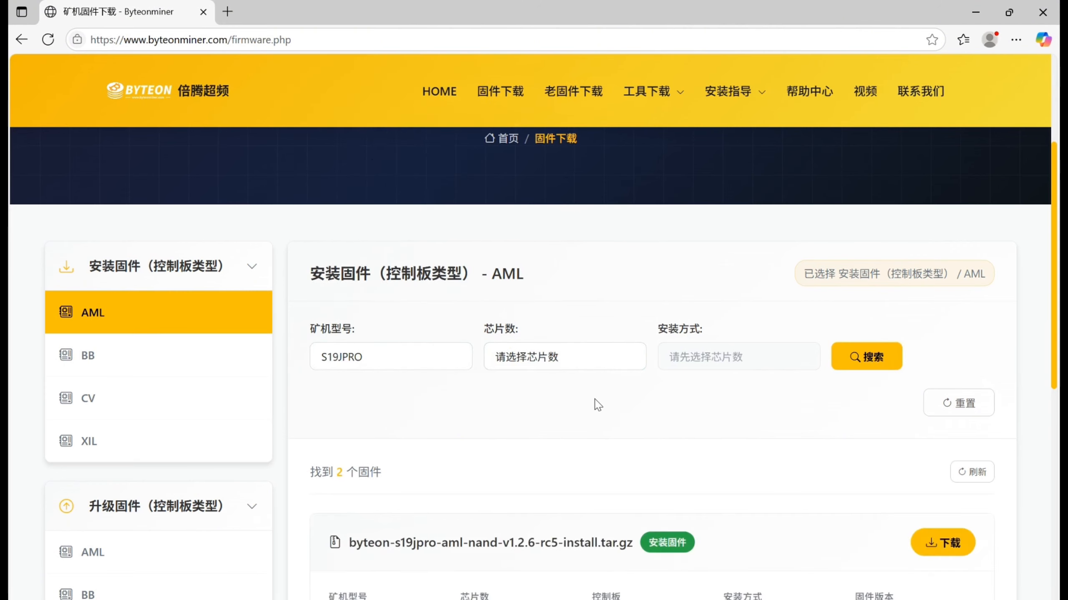
# - Compare the nand and sd install methods in the file names of the S19JPRO AML firmware found
pyautogui.scroll(-5, 598, 405)
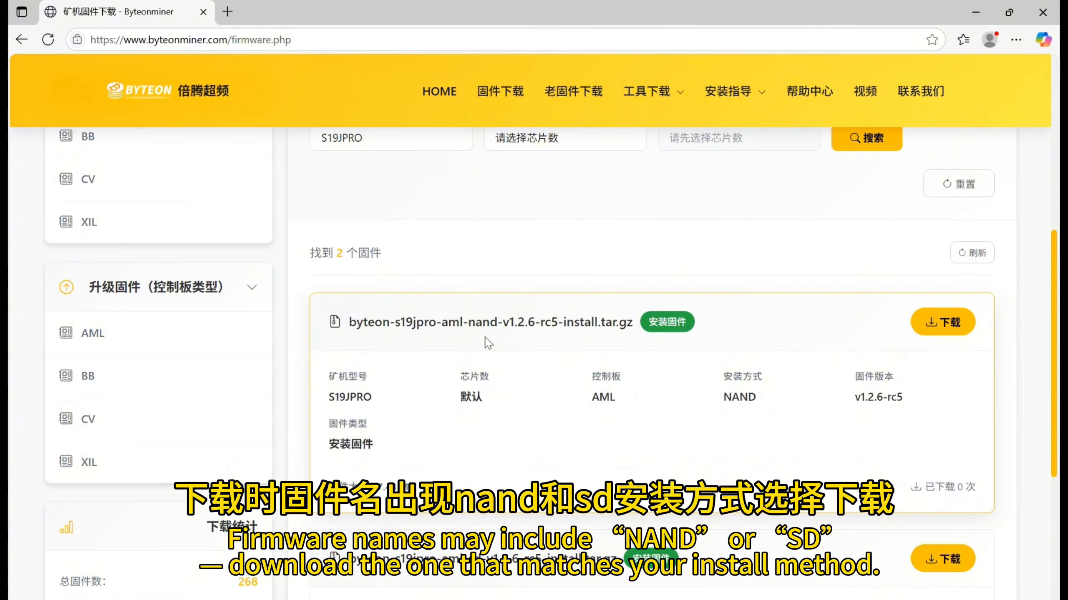
pyautogui.moveTo(466, 326); pyautogui.dragTo(502, 328)
pyautogui.click(504, 333)
pyautogui.scroll(-3, 539, 374)
pyautogui.scroll(2, 642, 286)
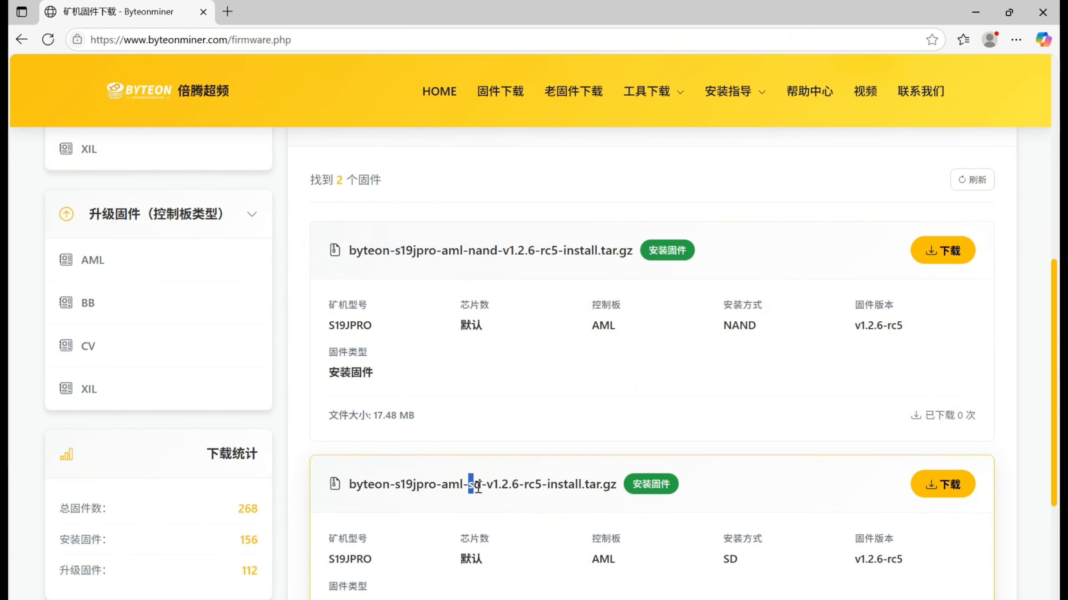
pyautogui.moveTo(477, 487); pyautogui.dragTo(481, 487)
pyautogui.click(502, 388)
pyautogui.click(532, 394)
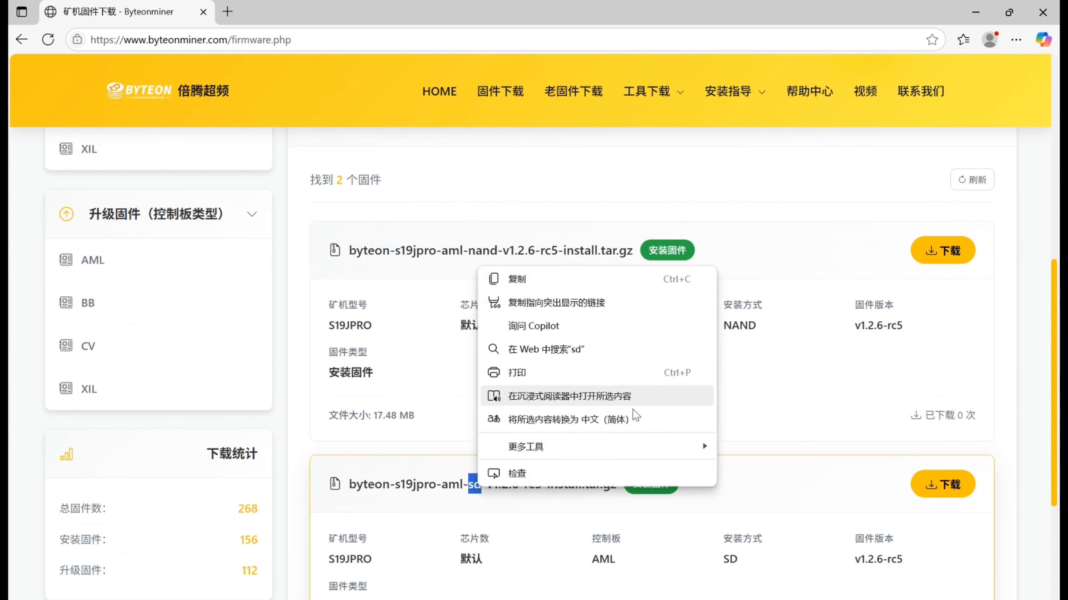
pyautogui.click(846, 386)
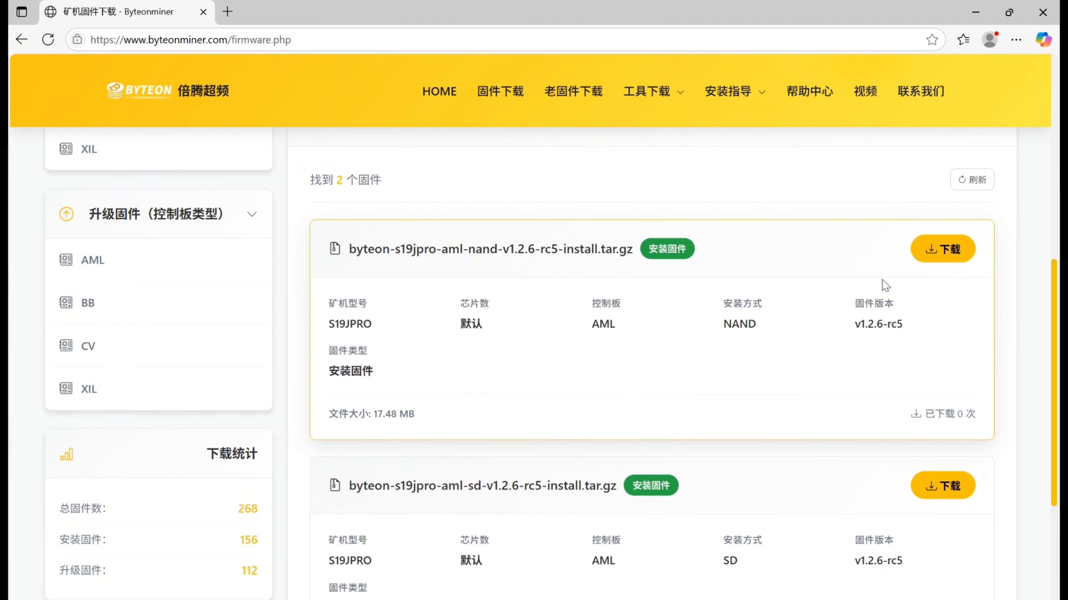
# - Download byteon-s19jpro-aml-nand-v1.2.6-rc5-install.tar.gz and confirm the download request
pyautogui.click(946, 257)
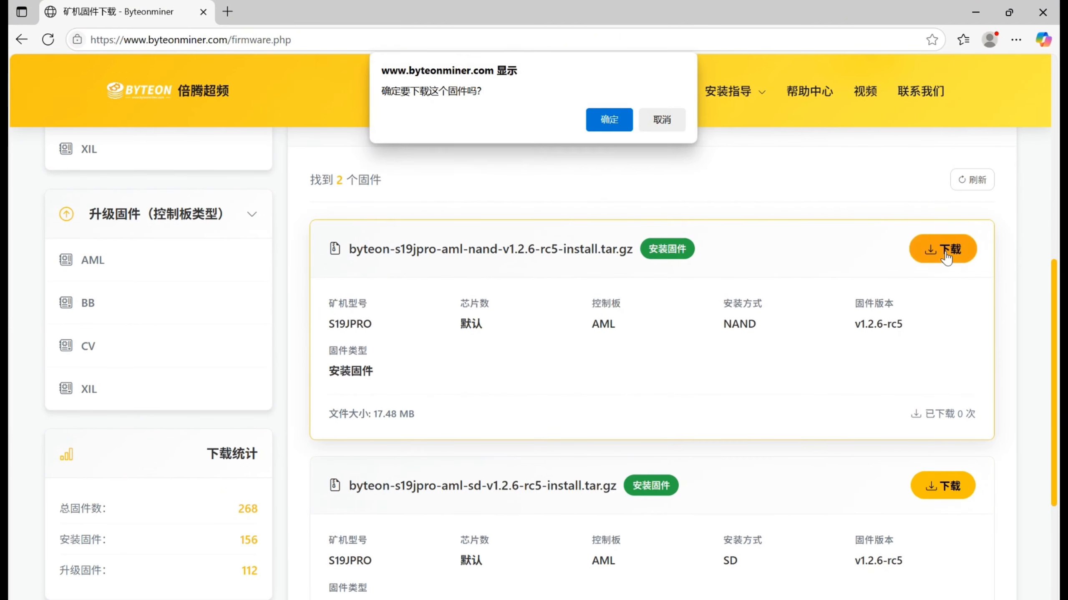
pyautogui.click(610, 122)
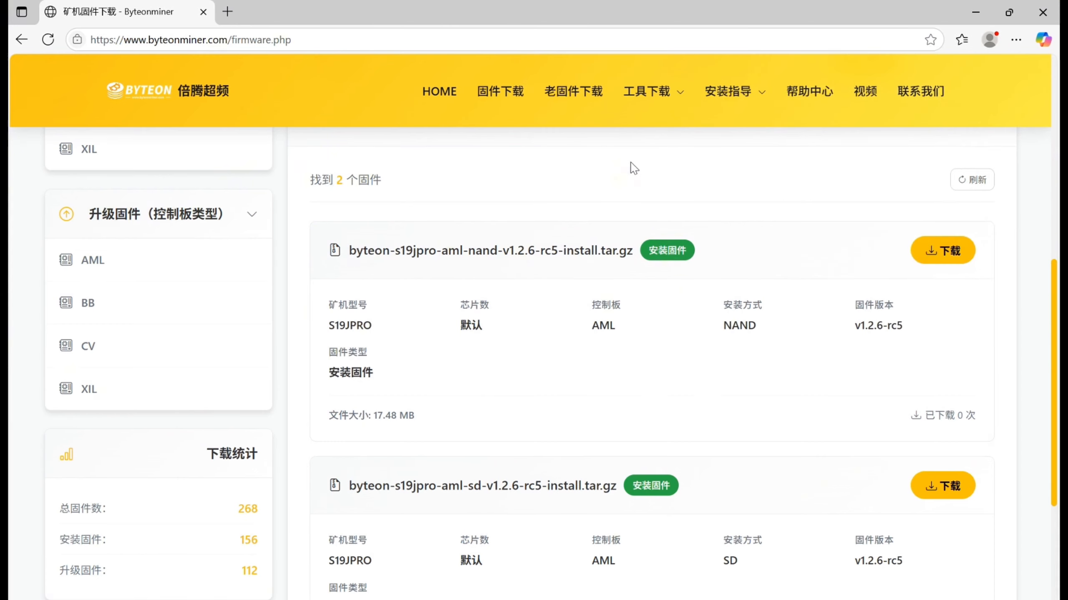
# - Open the site's SD card making tool page (SD卡制卡工具) and read its embedded rufus installation guide
pyautogui.scroll(3, 641, 163)
pyautogui.moveTo(655, 91)
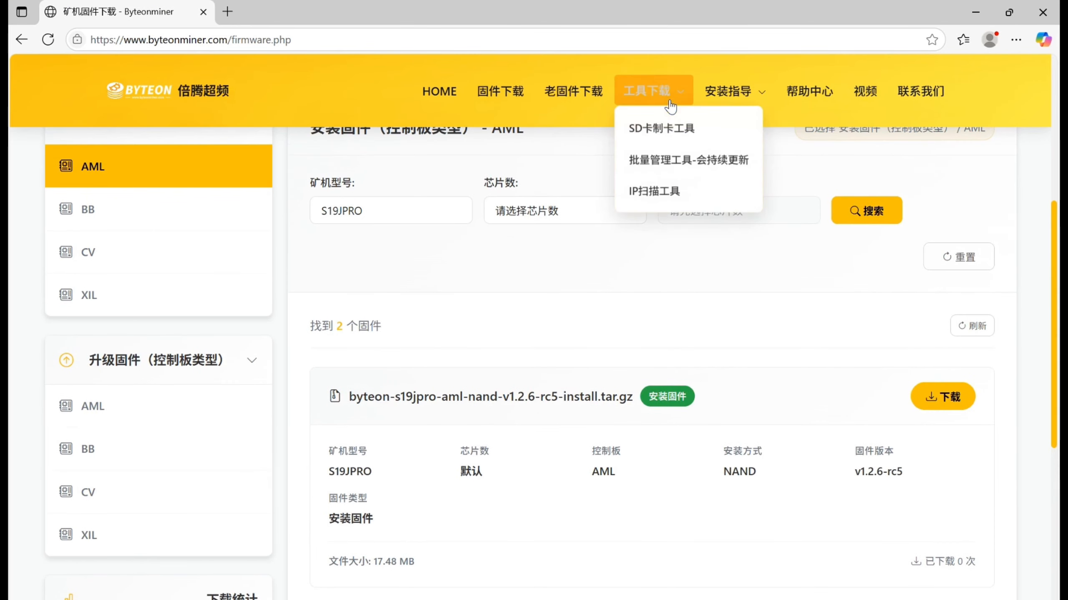
pyautogui.click(668, 129)
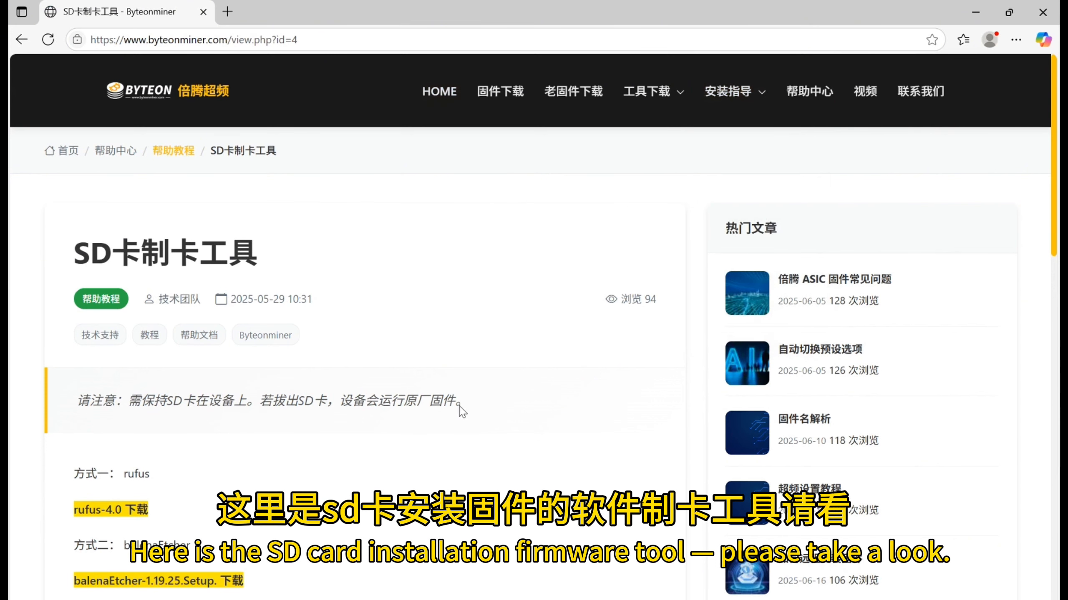
pyautogui.scroll(-3, 530, 406)
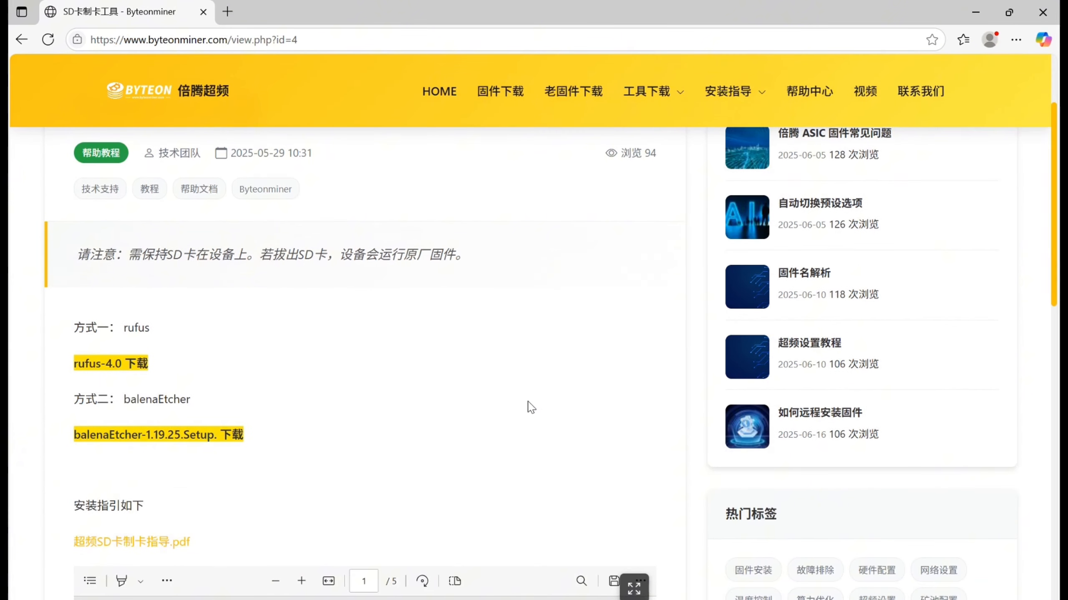
pyautogui.scroll(-6, 530, 406)
pyautogui.scroll(-5, 531, 407)
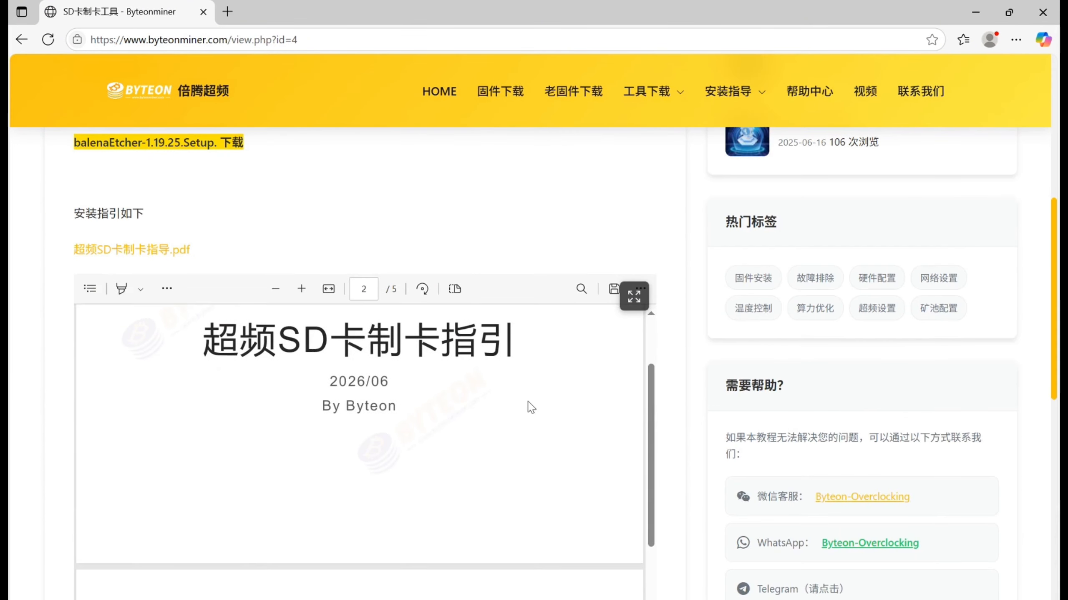
pyautogui.scroll(-5, 531, 406)
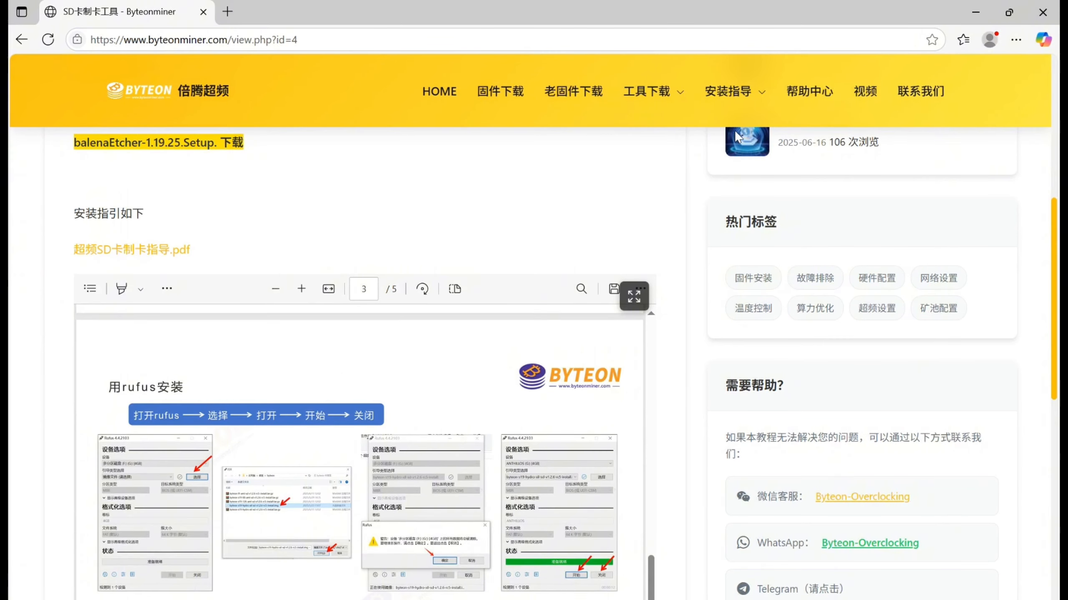
# - Open the firmware name explanation page (固件名解析) and read how its guide explains file names, control board types and install methods
pyautogui.moveTo(730, 91)
pyautogui.click(736, 128)
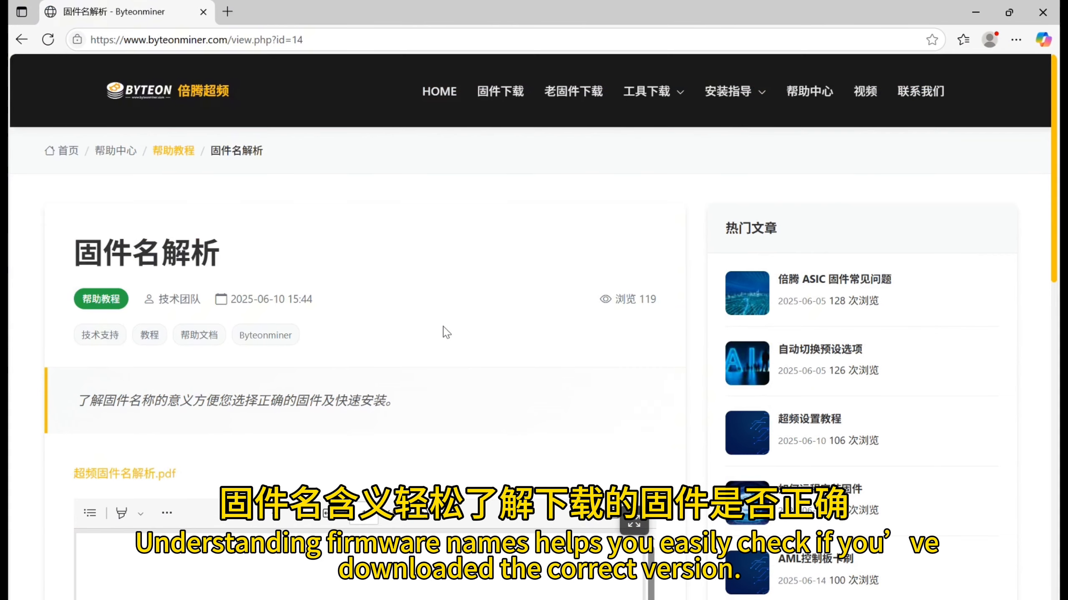
pyautogui.scroll(-10, 446, 332)
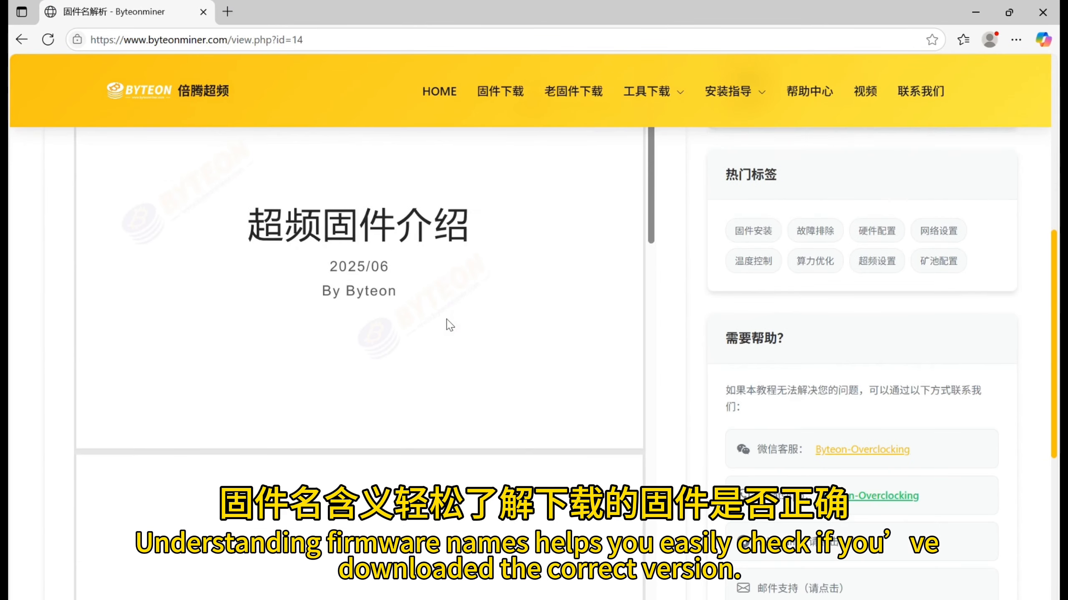
pyautogui.scroll(-3, 450, 326)
pyautogui.scroll(-3, 465, 327)
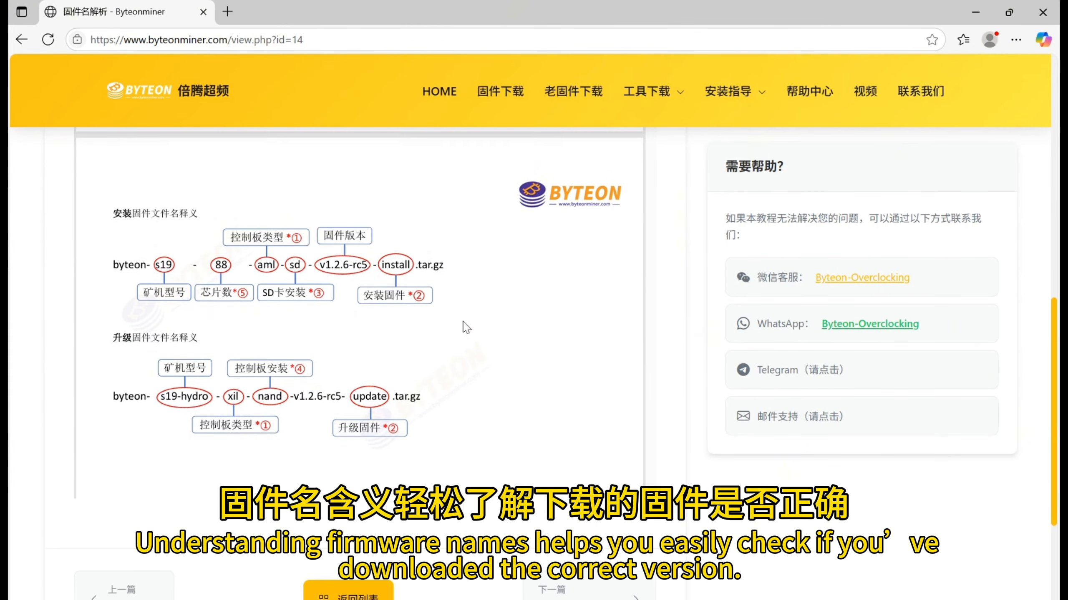
pyautogui.scroll(-2, 467, 328)
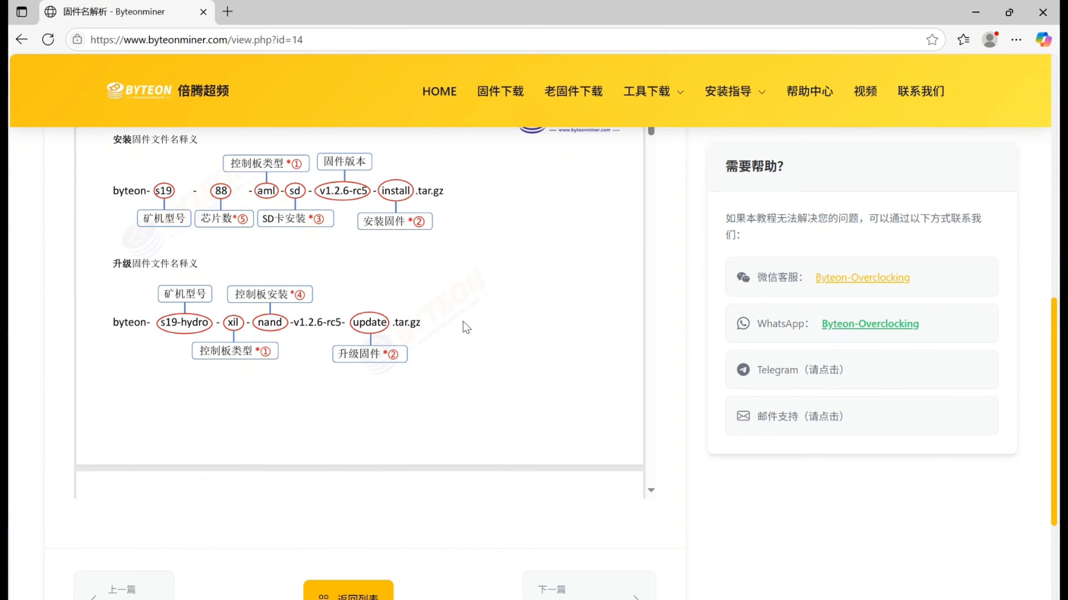
pyautogui.scroll(-8, 466, 328)
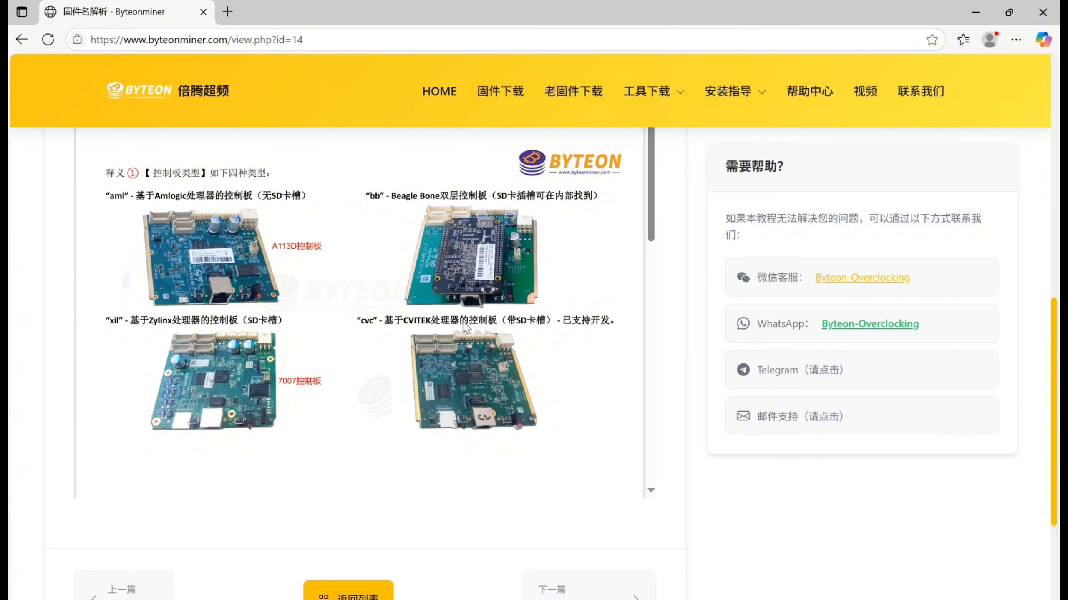
pyautogui.scroll(-2, 465, 328)
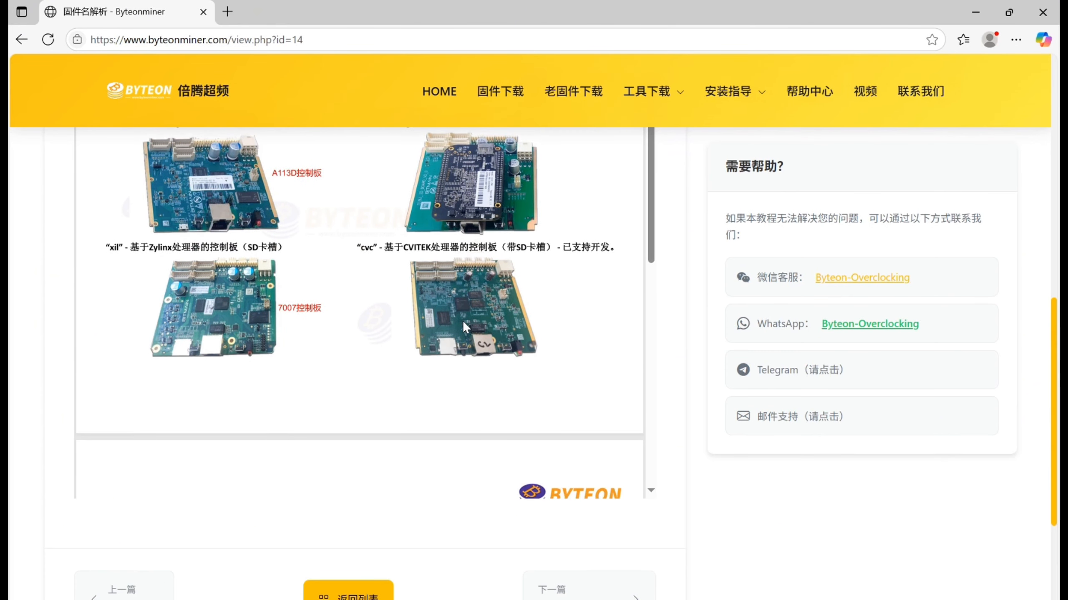
pyautogui.scroll(-6, 466, 328)
pyautogui.scroll(-2, 466, 328)
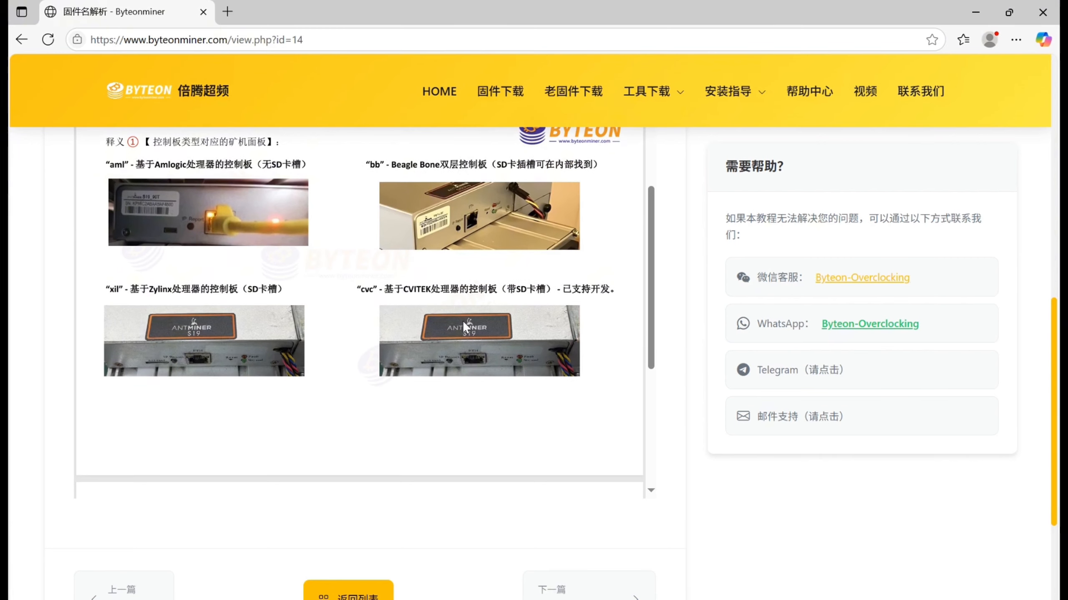
pyautogui.scroll(-2, 466, 327)
pyautogui.scroll(-6, 466, 328)
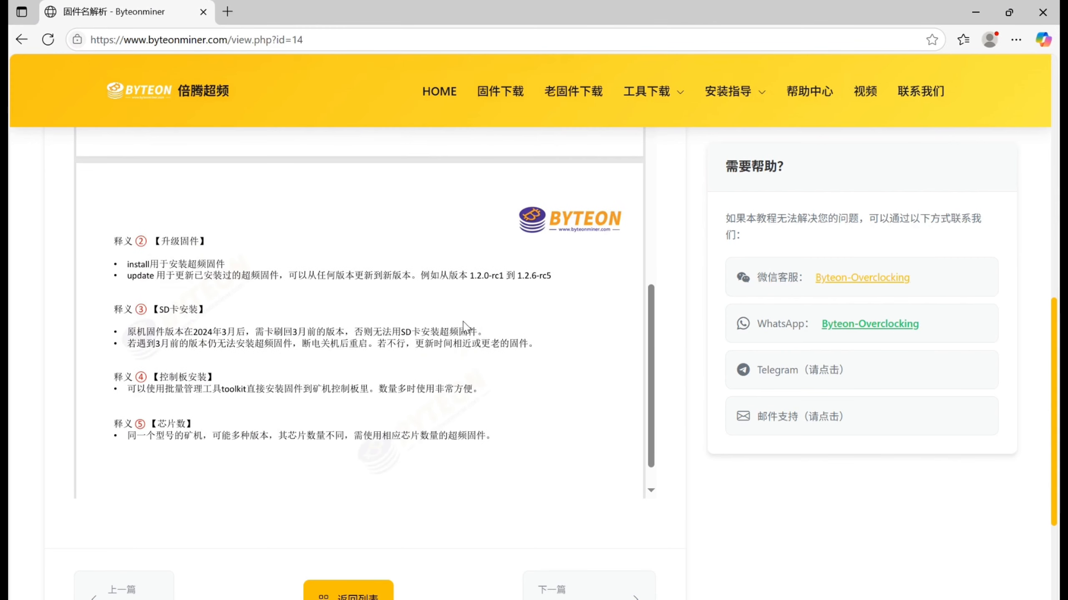
pyautogui.scroll(-2, 466, 327)
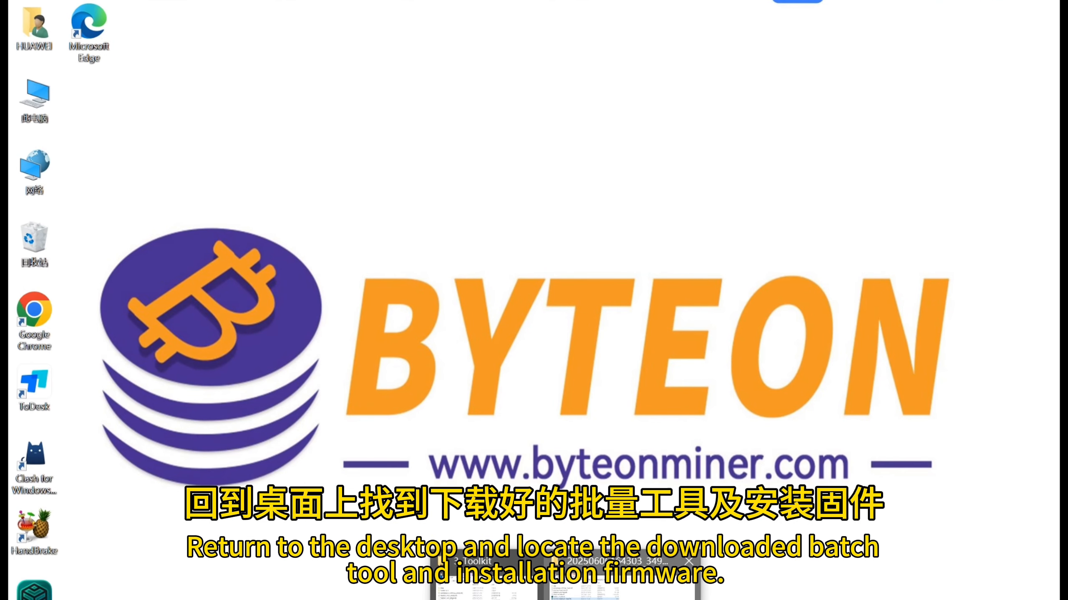
# - Switch to File Explorer, open the Downloads folder and copy byteon-s19jpro-aml-nand-v1.2.6-rc5-install.tar.gz
pyautogui.click(617, 590)
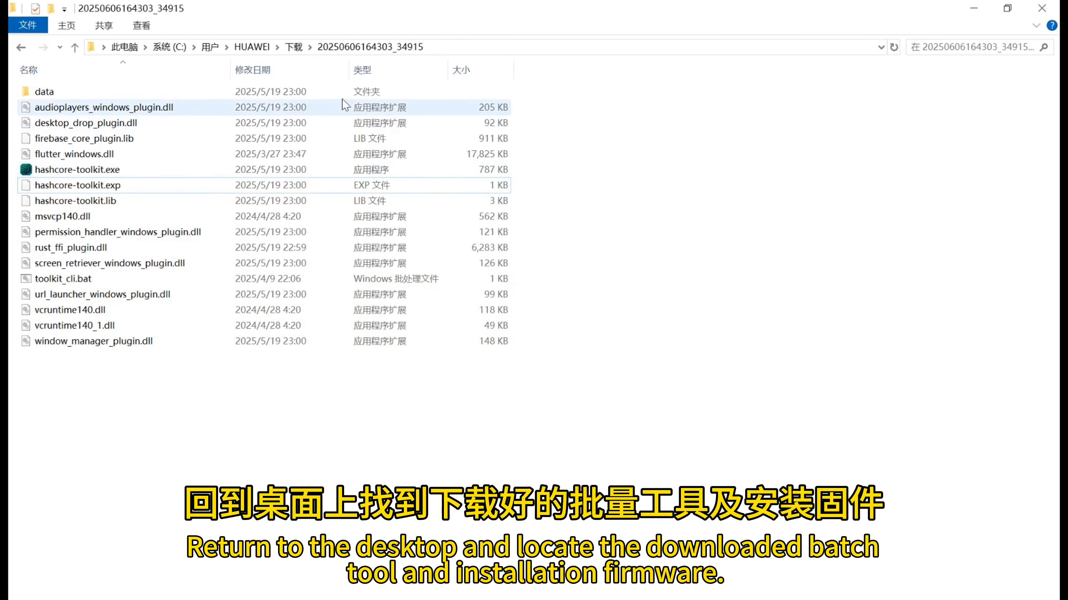
pyautogui.click(293, 47)
pyautogui.click(193, 329)
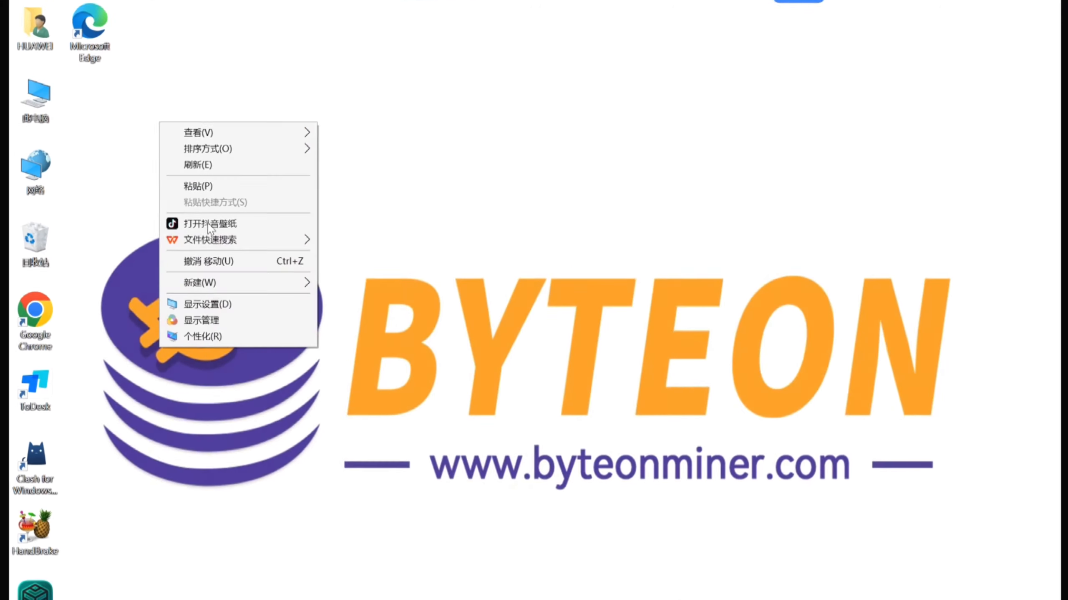
# - Create a desktop folder named Byteon and paste the copied firmware archive into it
pyautogui.moveTo(224, 286)
pyautogui.click(329, 285)
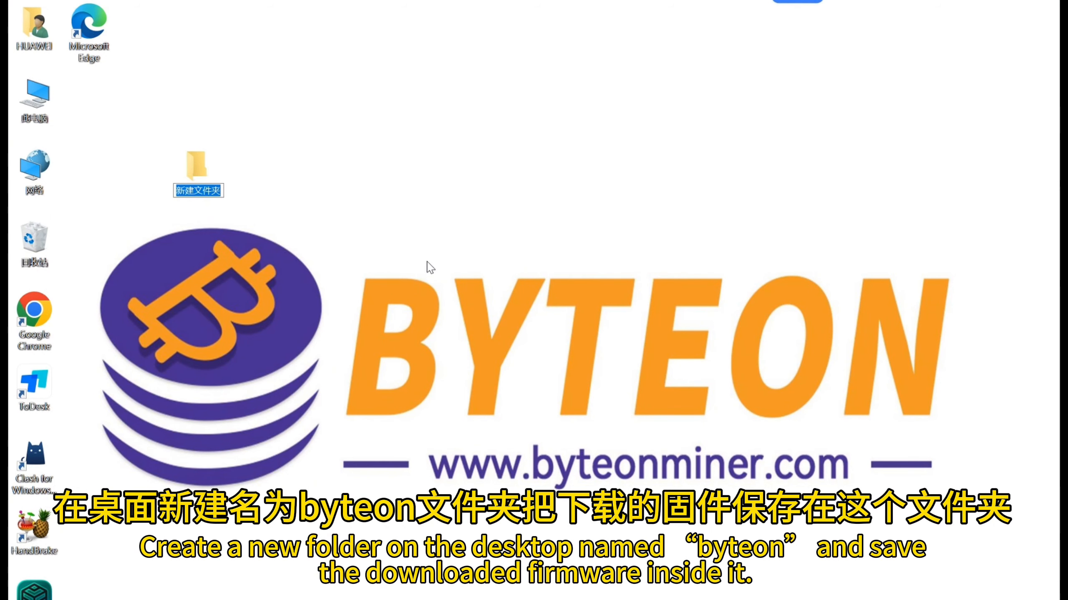
pyautogui.write('Byte')
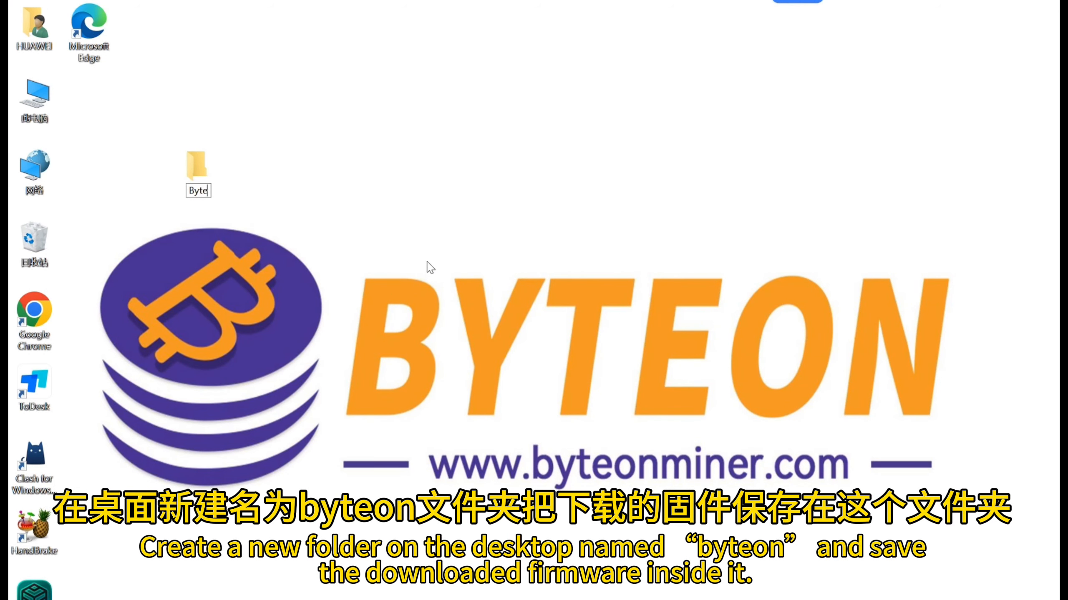
pyautogui.write('on')
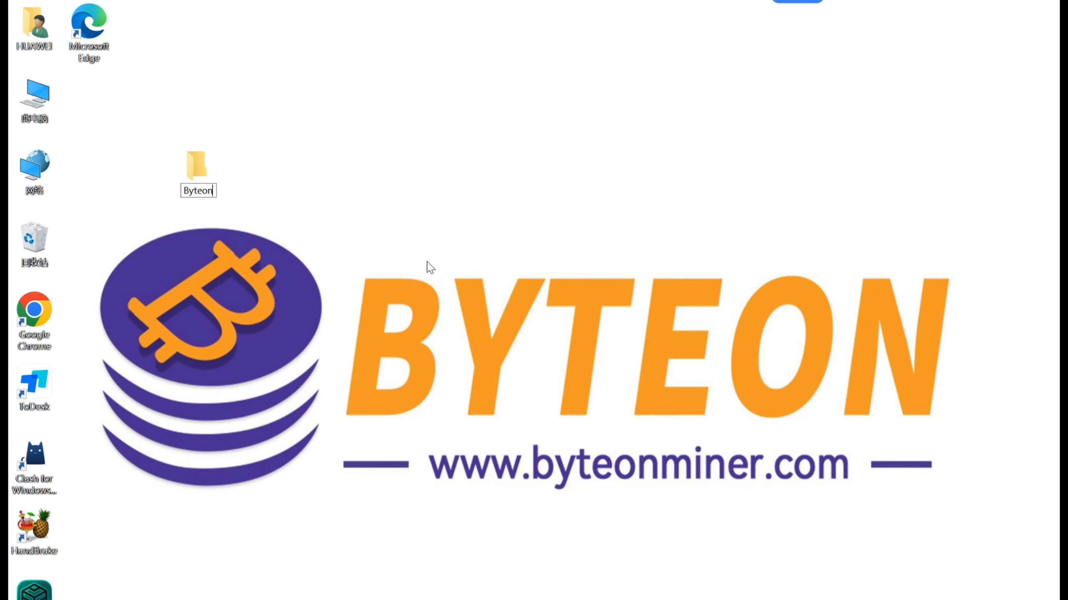
pyautogui.press('Return')
pyautogui.press('Return')
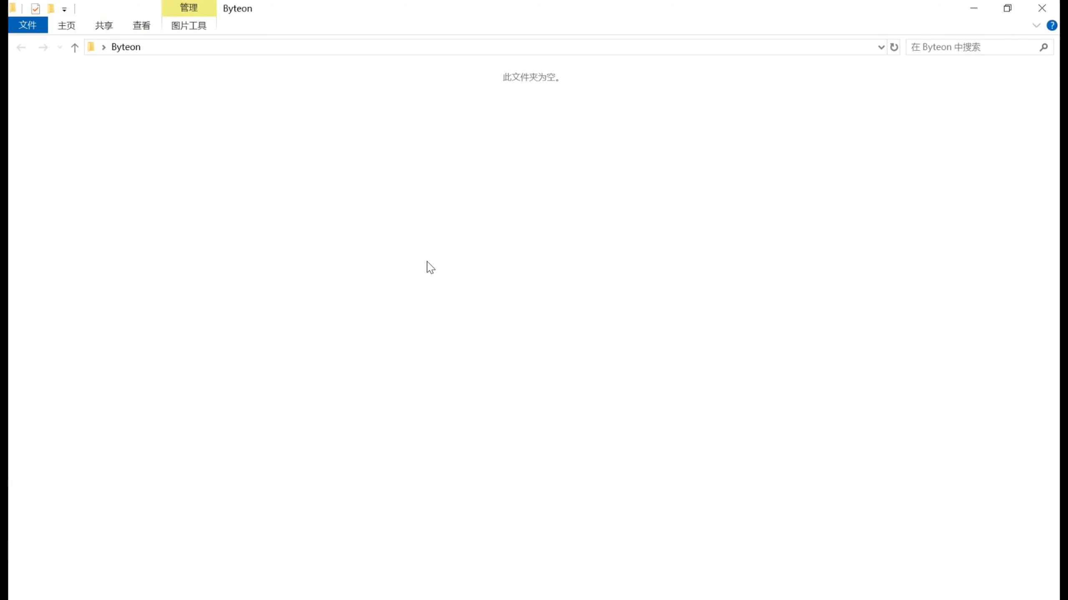
pyautogui.hotkey('ctrl', 'v')
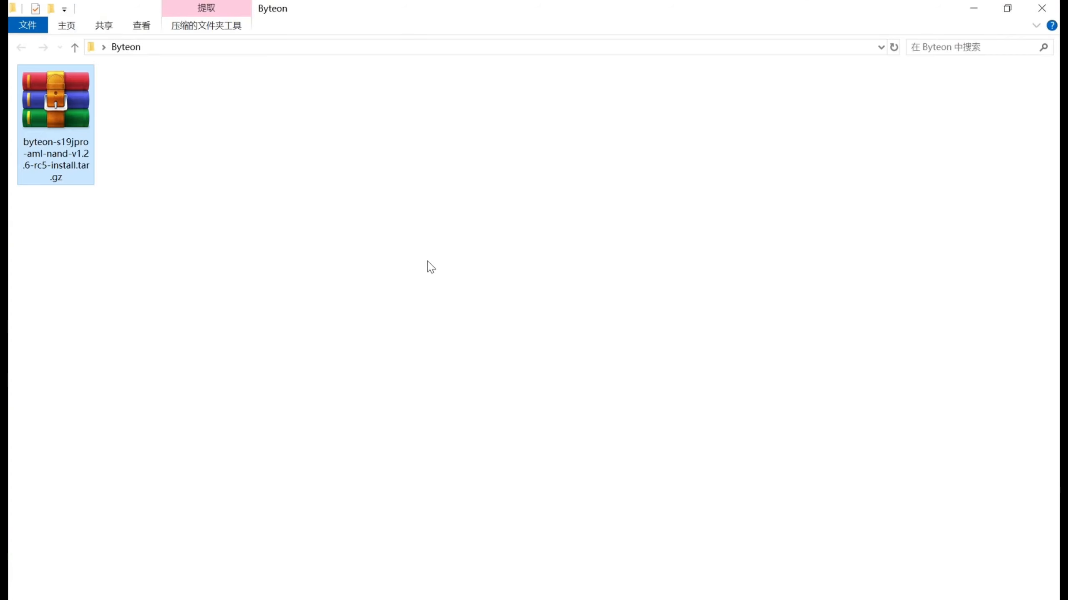
# - Display the layout and show/hide options for the Byteon folder's contents
pyautogui.click(431, 267)
pyautogui.click(148, 27)
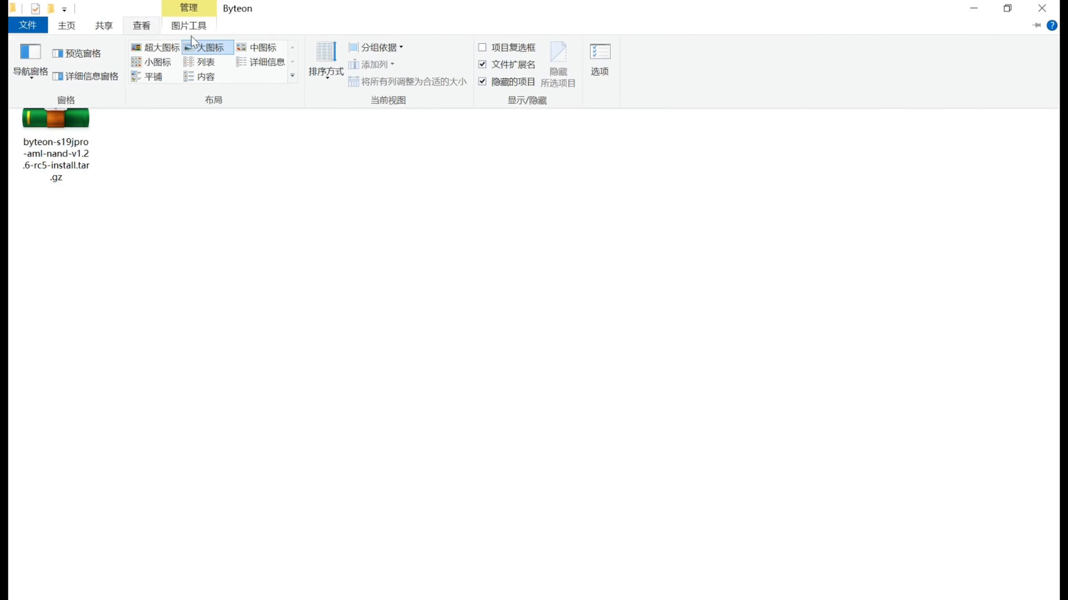
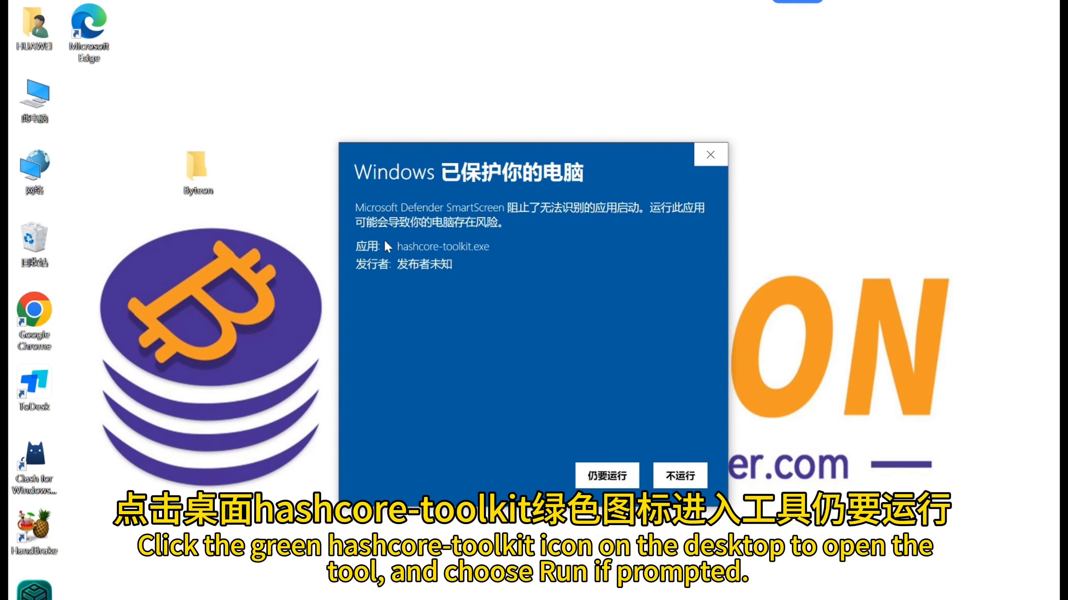
# - Allow hashcore-toolkit.exe to run and start a new IP group named jpro with the description antminer
pyautogui.click(606, 476)
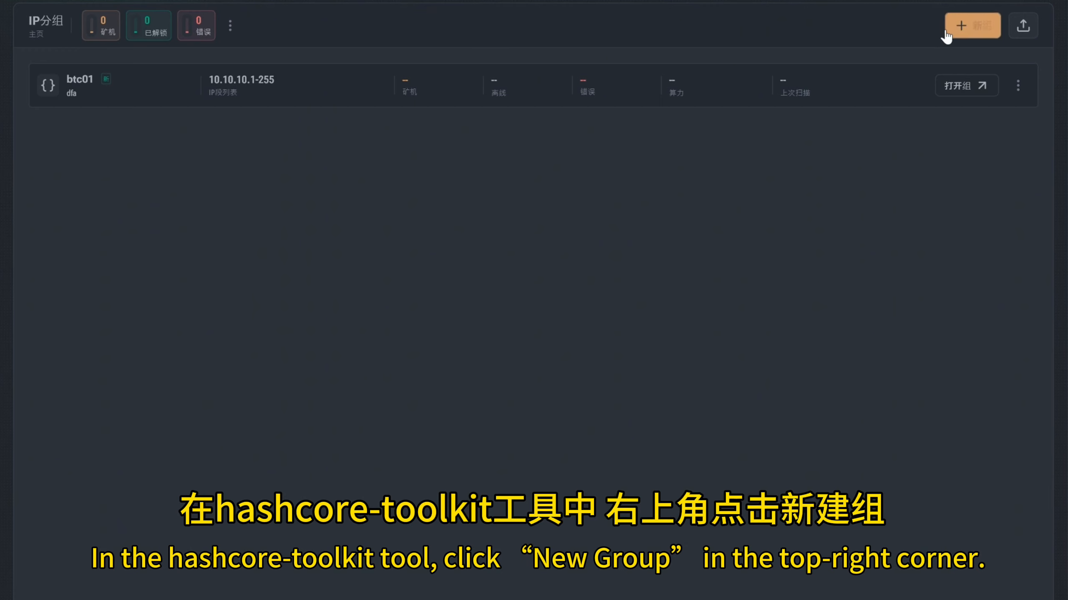
pyautogui.click(960, 29)
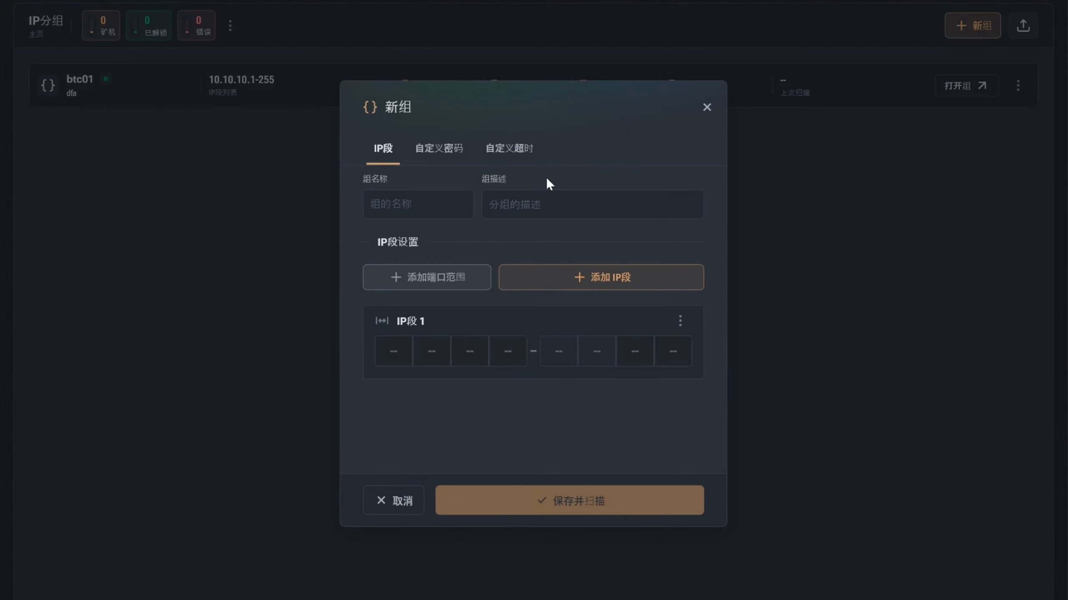
pyautogui.click(400, 206)
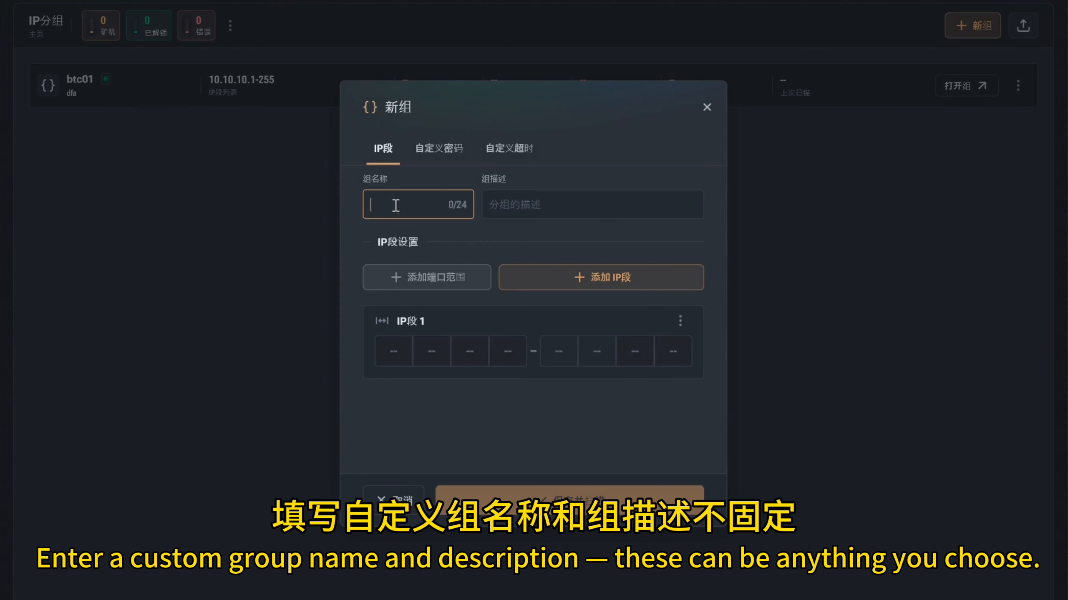
pyautogui.write('jpro')
pyautogui.click(503, 209)
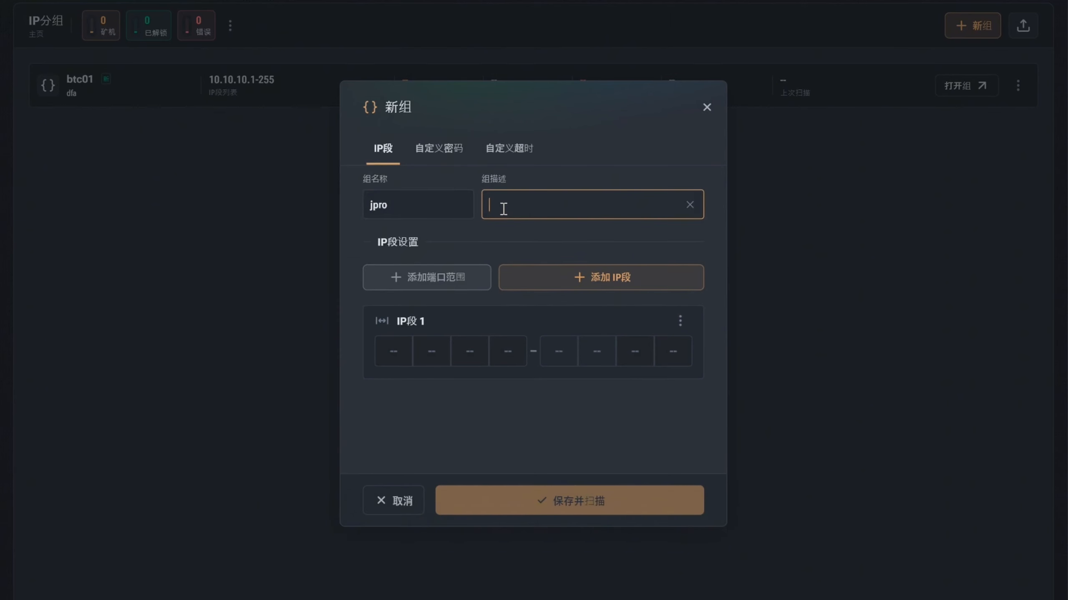
pyautogui.write('antminer')
pyautogui.click(469, 258)
# - Set the new group's IP range 1 to start at 192.168.8.1 and end at 8.255
pyautogui.click(384, 349)
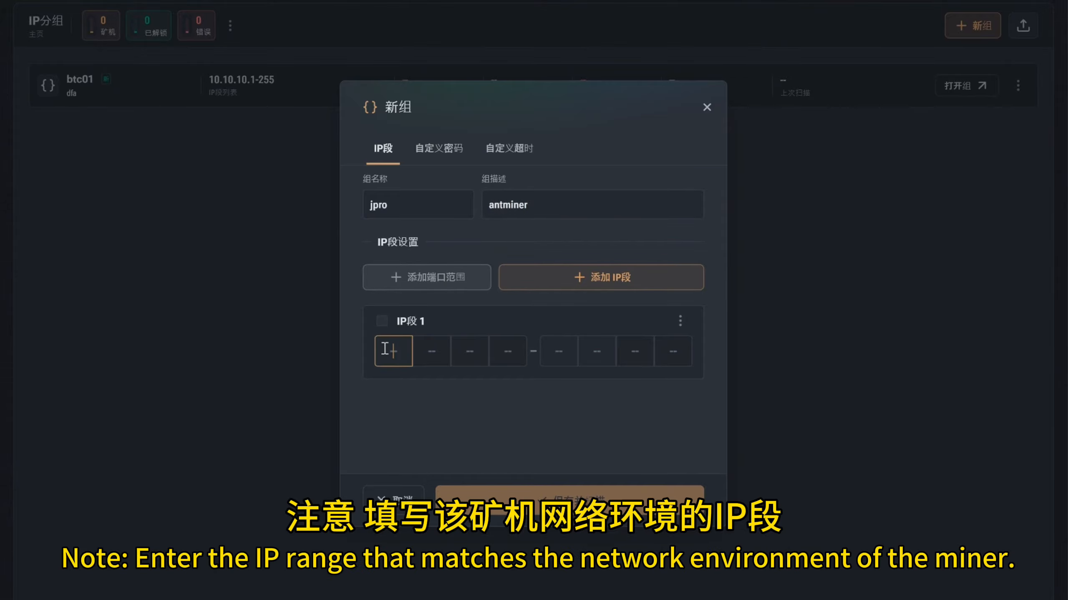
pyautogui.write('192 ')
pyautogui.write('1')
pyautogui.write('68')
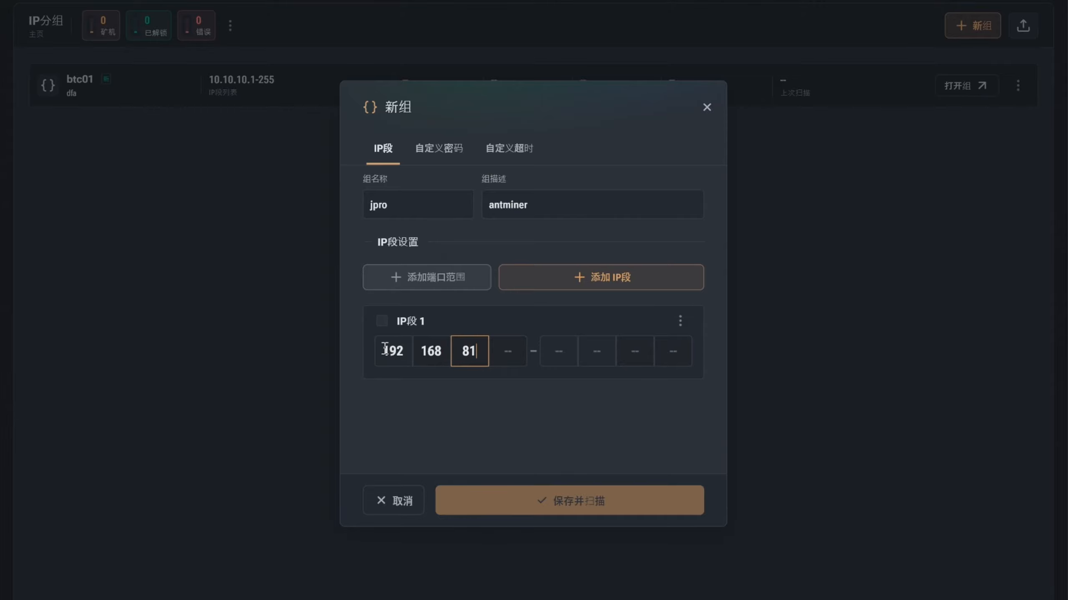
pyautogui.press('Tab')
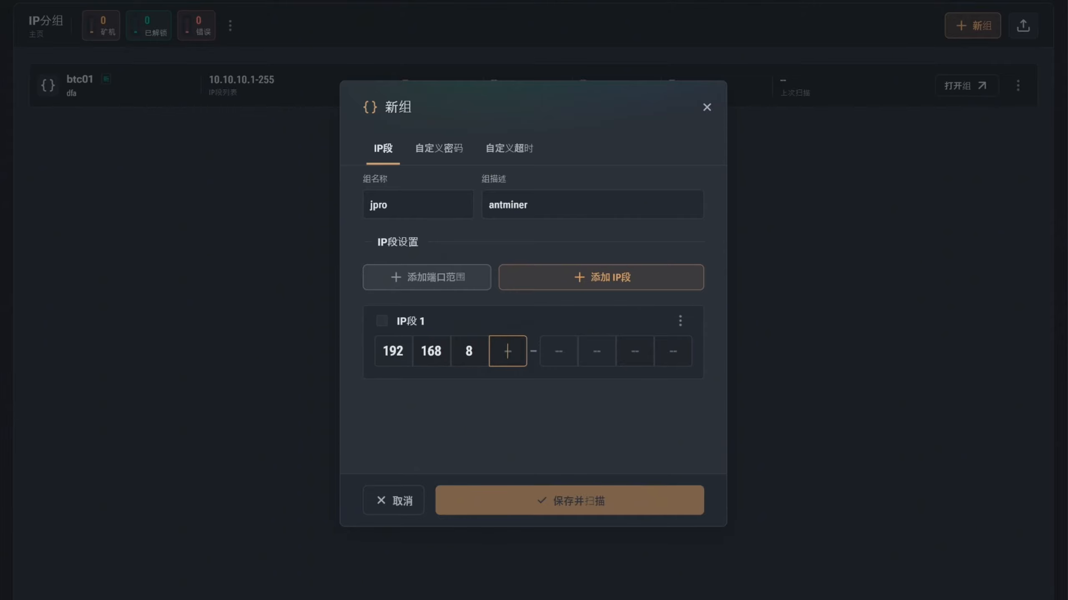
pyautogui.click(634, 351)
pyautogui.write('55')
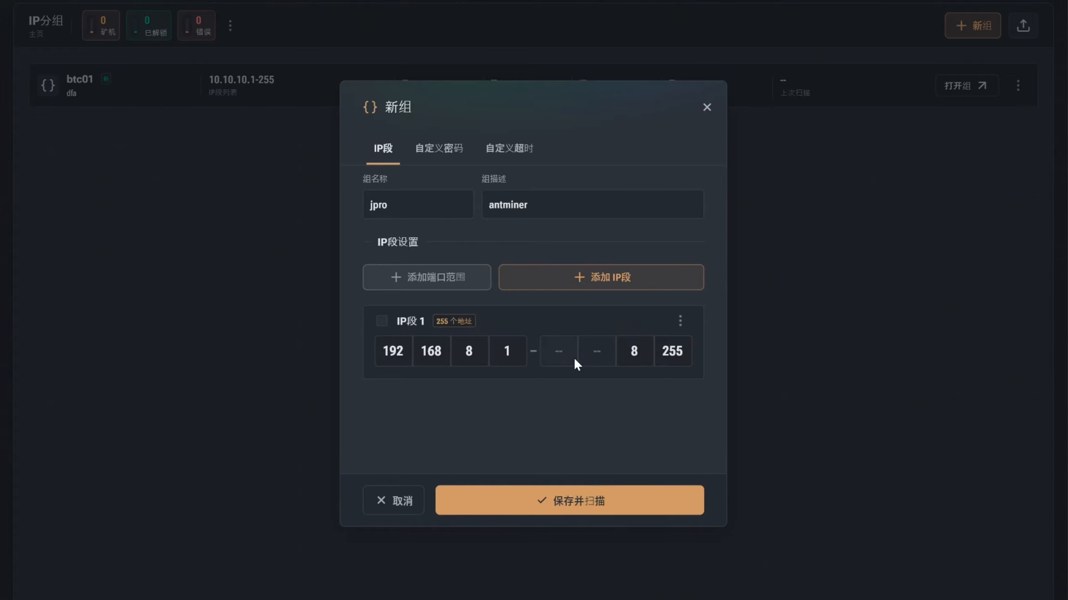
# - Review the group's custom password and timeout options, save and scan the group with the defaults kept, and open jpro
pyautogui.click(437, 156)
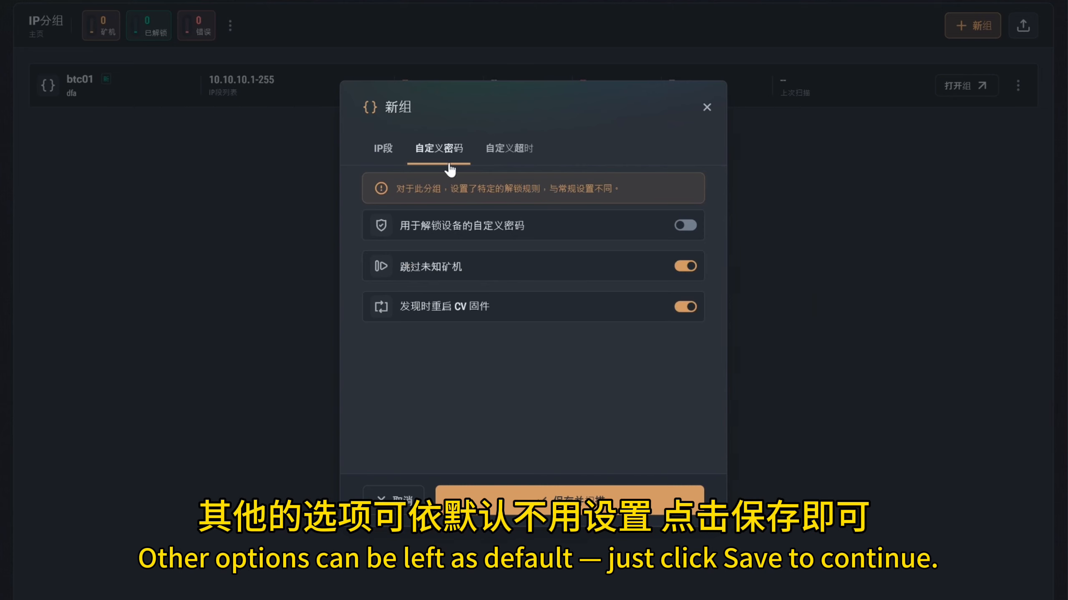
pyautogui.click(511, 159)
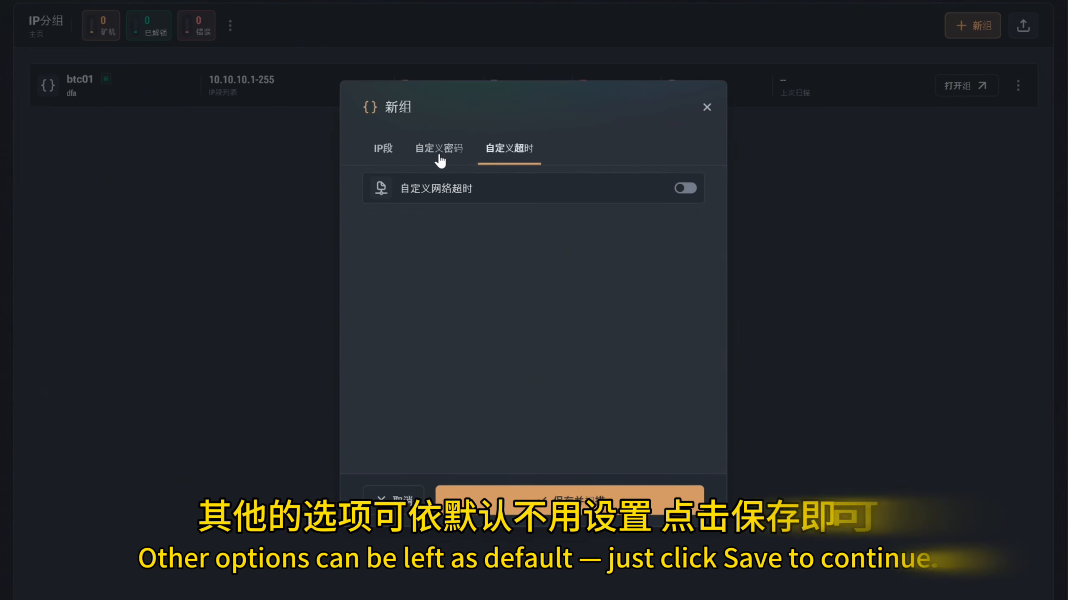
pyautogui.click(380, 155)
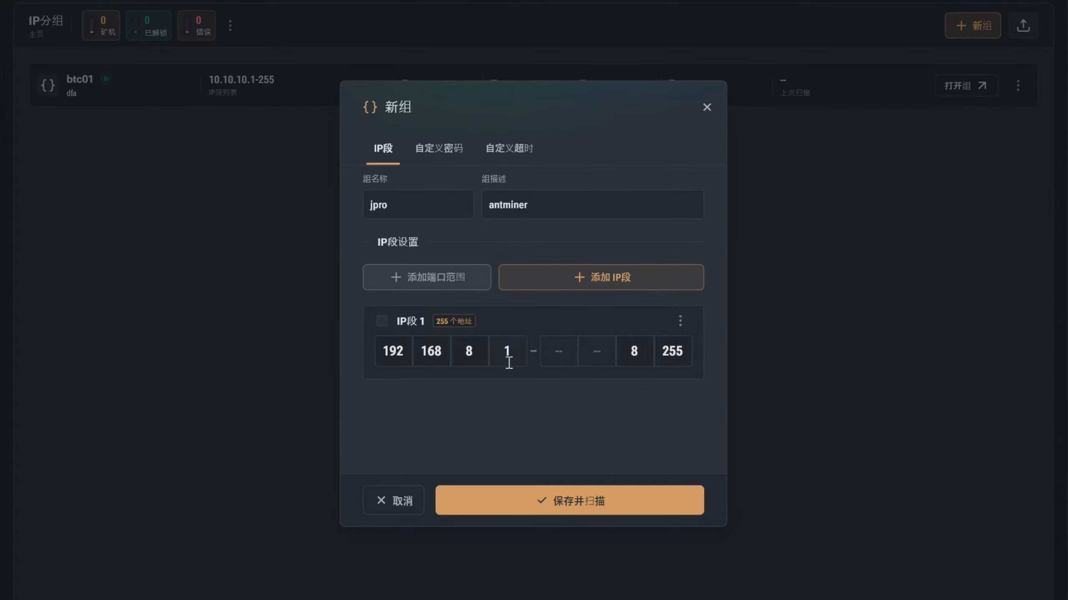
pyautogui.click(563, 506)
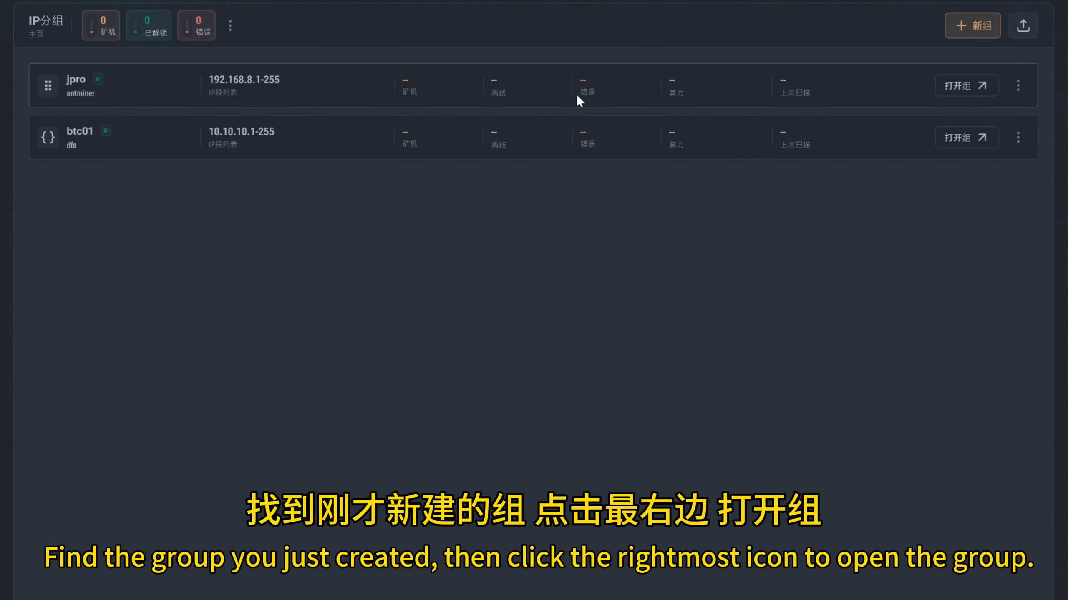
pyautogui.click(950, 93)
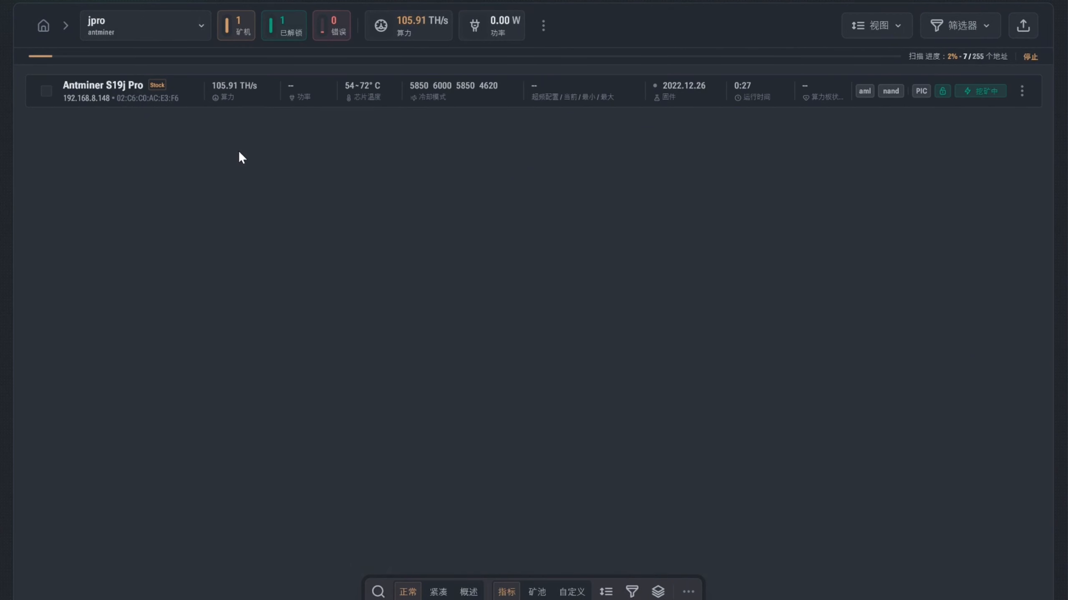
# - View the Antminer S19j Pro's web dashboard, return to the toolkit and inspect the miner's details in the list
pyautogui.click(155, 85)
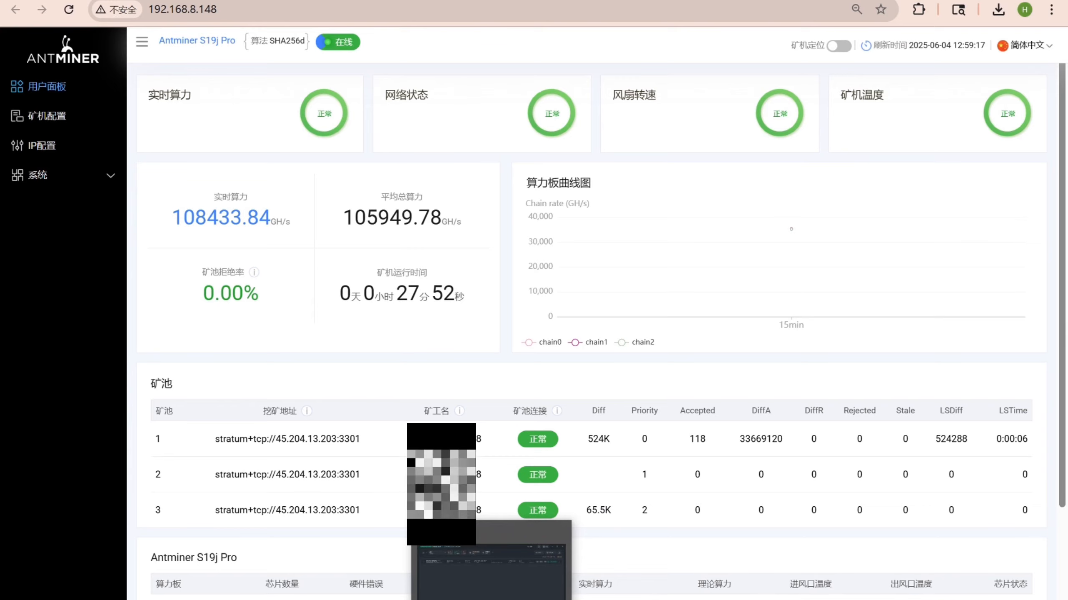
pyautogui.click(491, 599)
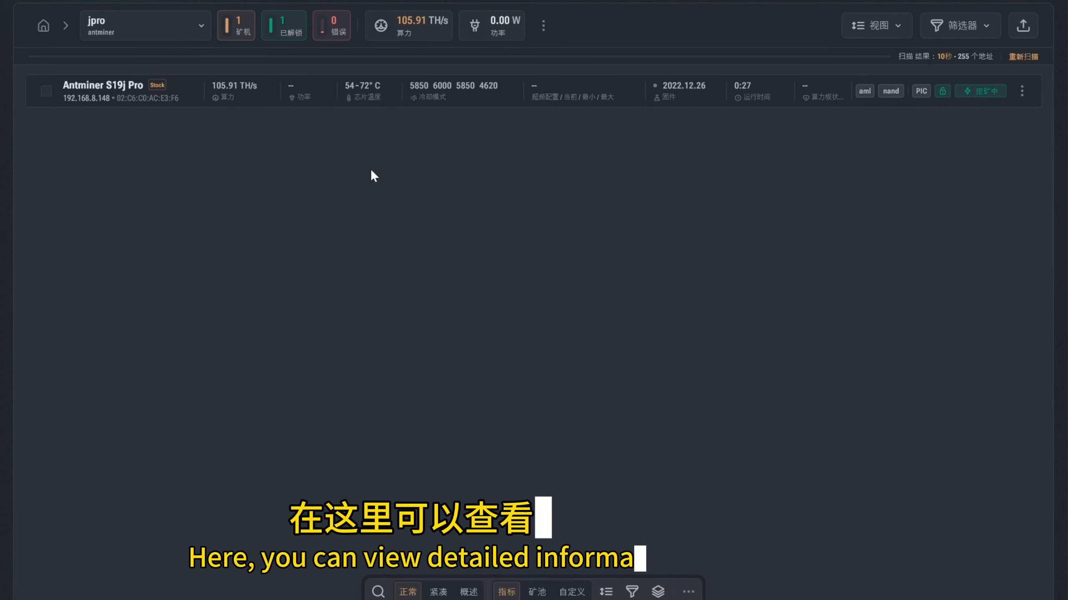
pyautogui.click(259, 96)
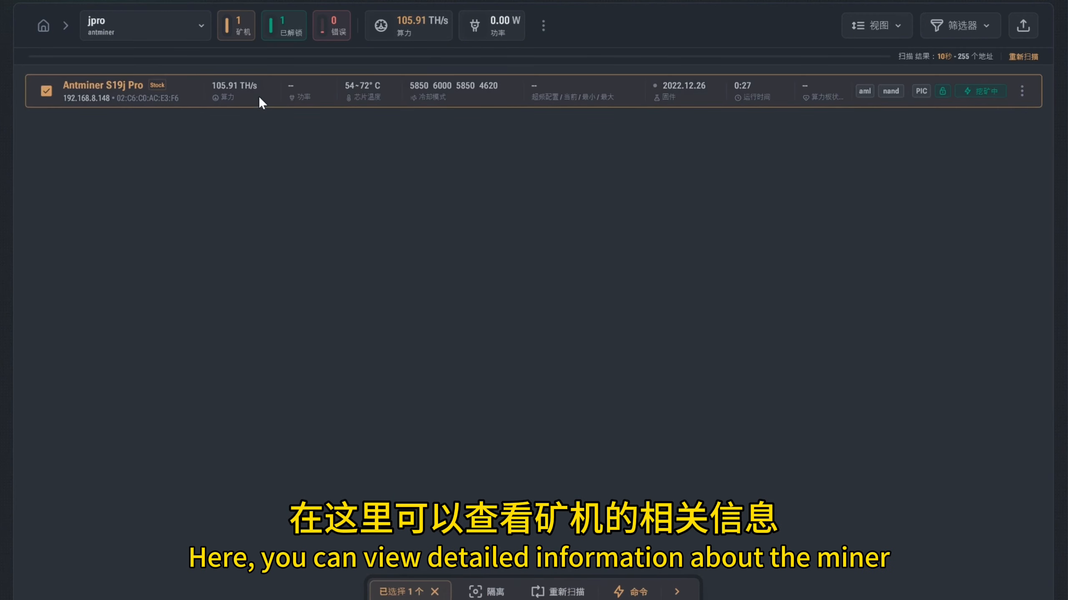
pyautogui.click(300, 97)
pyautogui.click(372, 105)
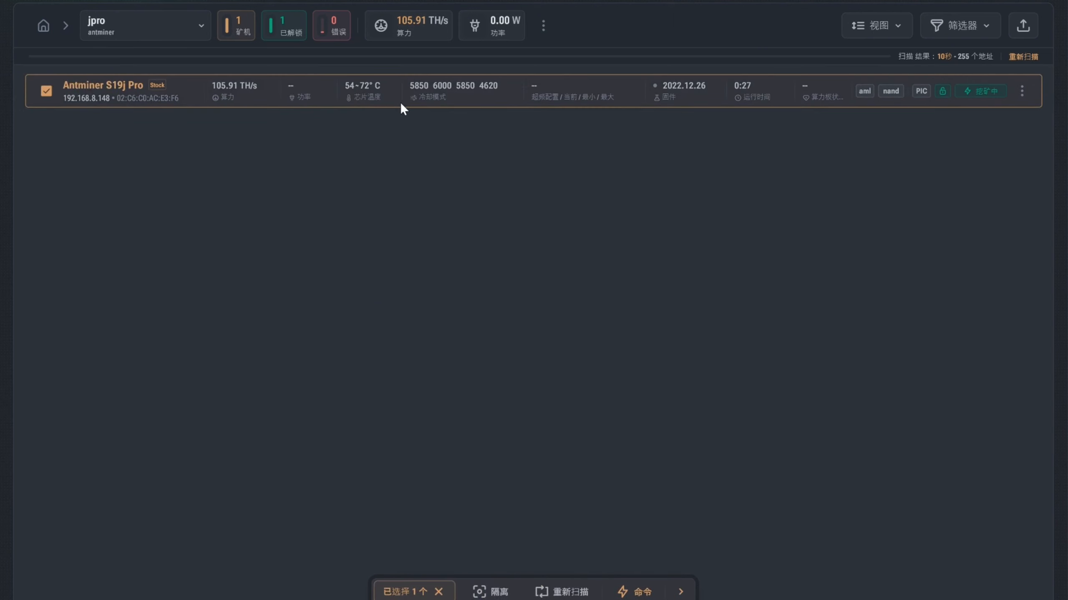
# - Open the change-pool dialog (更改矿池) for the Antminer S19j Pro, save its pool configuration as a preset and close the dialog
pyautogui.click(1022, 91)
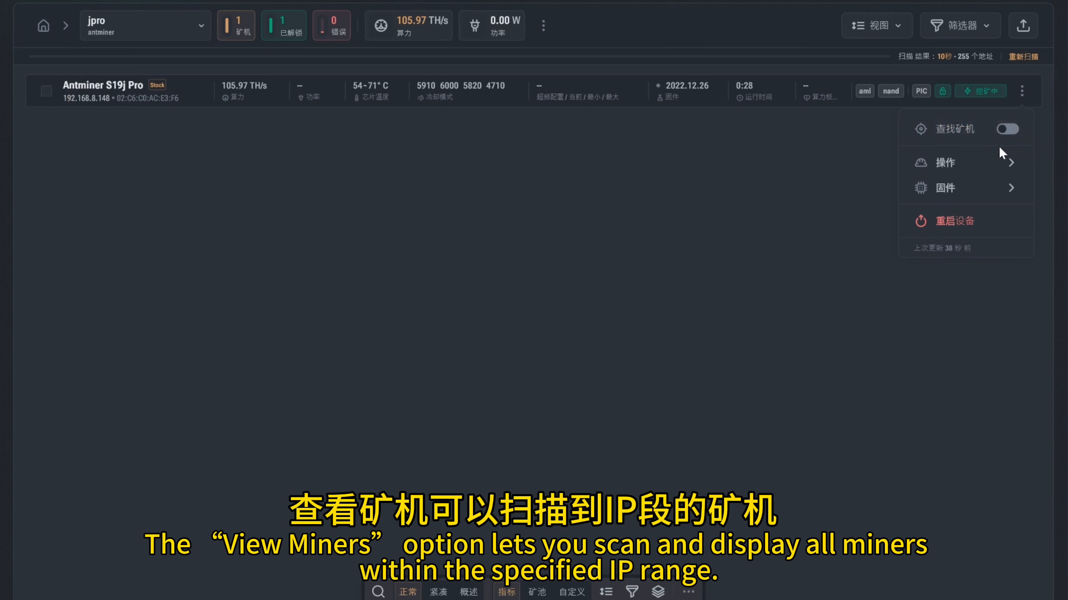
pyautogui.click(994, 166)
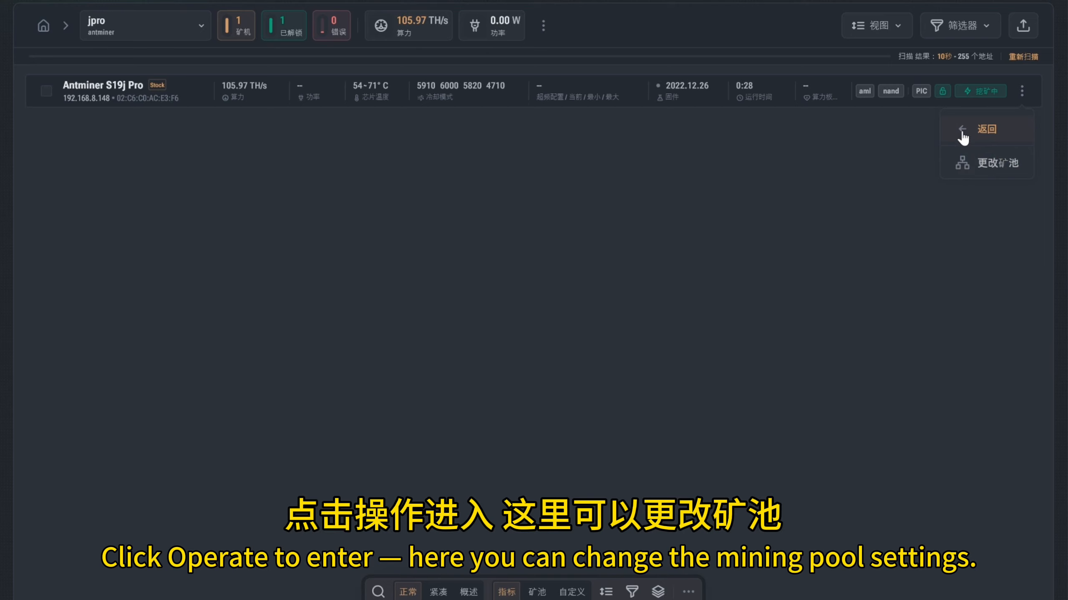
pyautogui.click(990, 163)
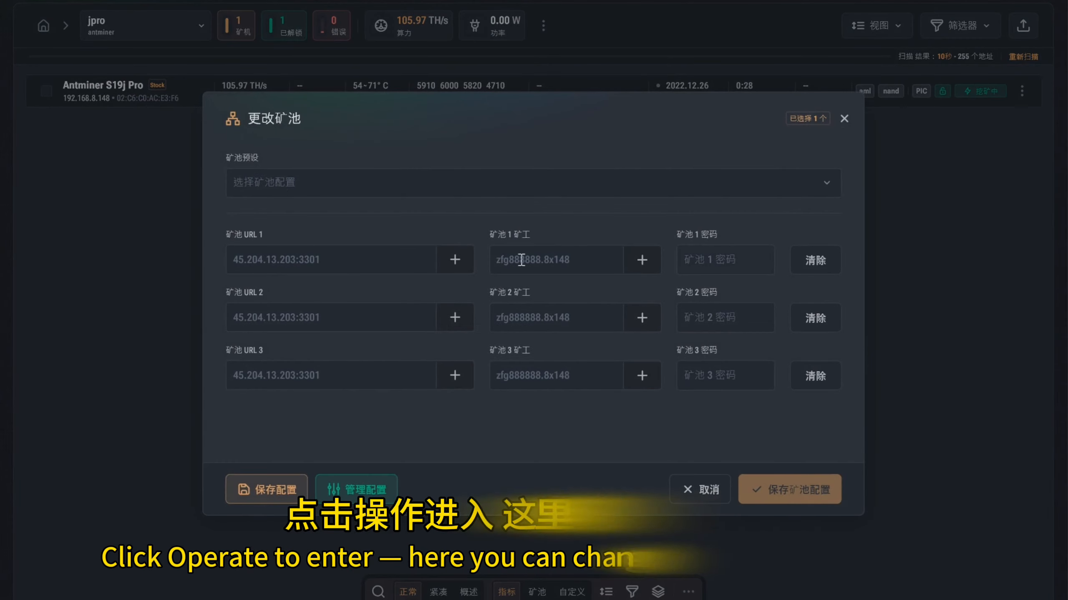
pyautogui.click(314, 183)
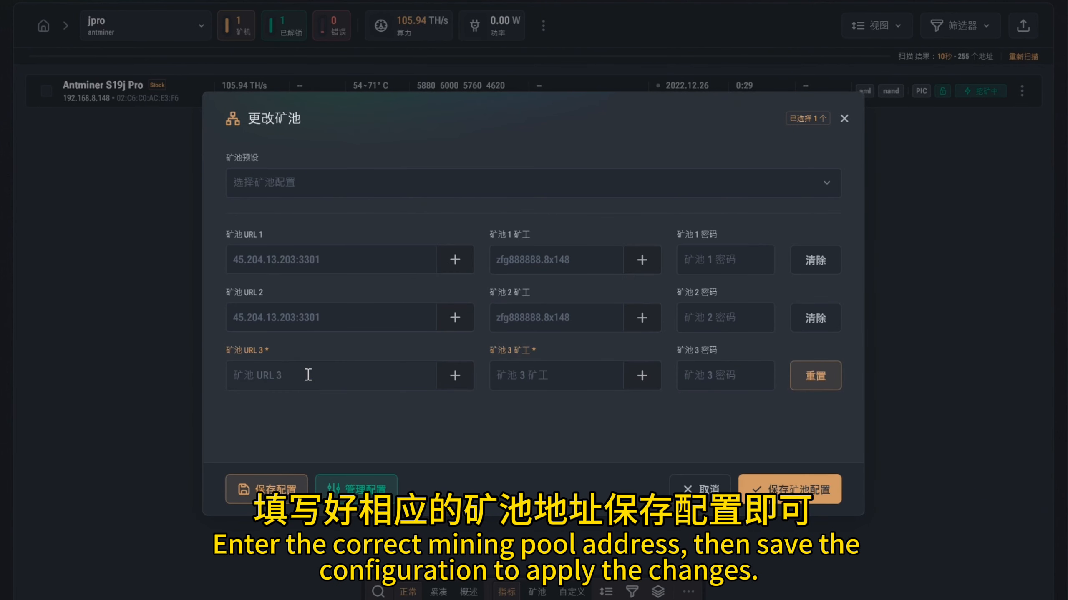
pyautogui.click(256, 379)
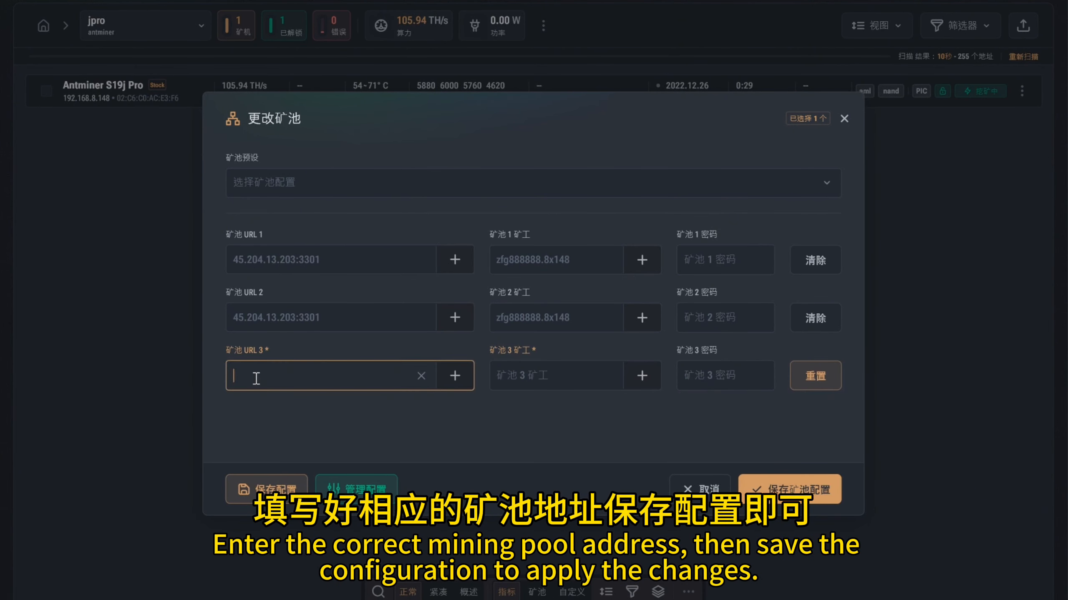
pyautogui.click(334, 317)
pyautogui.click(766, 476)
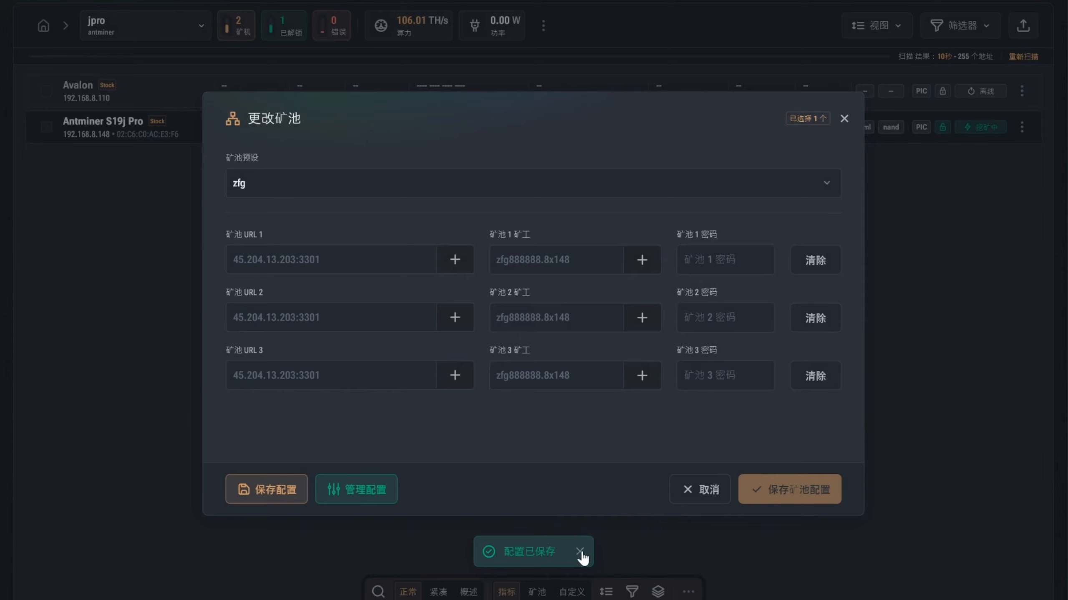
pyautogui.click(874, 252)
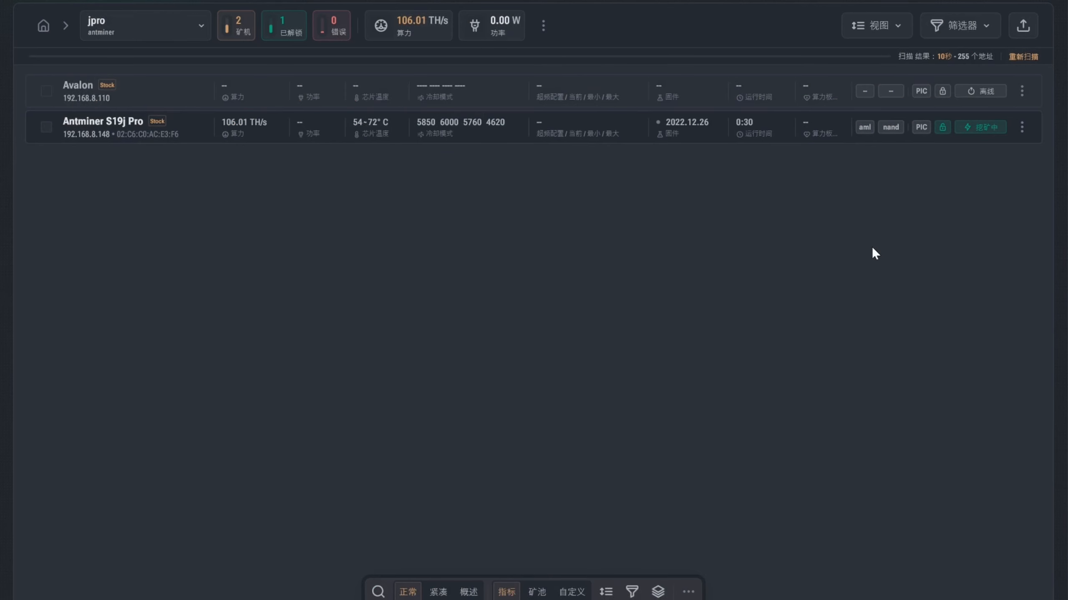
# - Open firmware installation (安装固件) for the Antminer S19j Pro and choose the desktop byteon folder as the custom firmware directory
pyautogui.click(1020, 128)
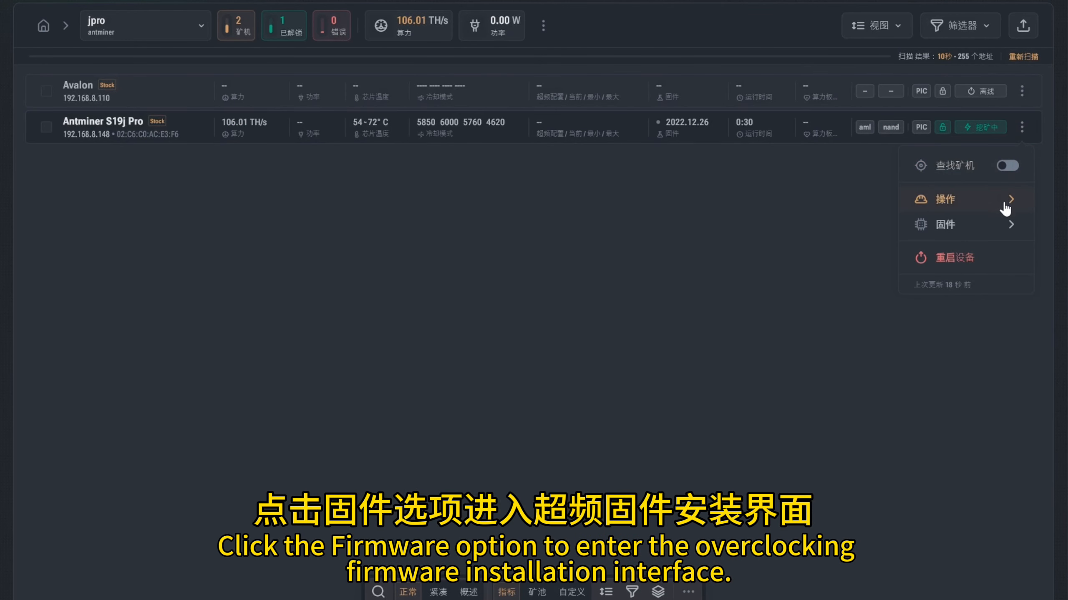
pyautogui.click(1000, 227)
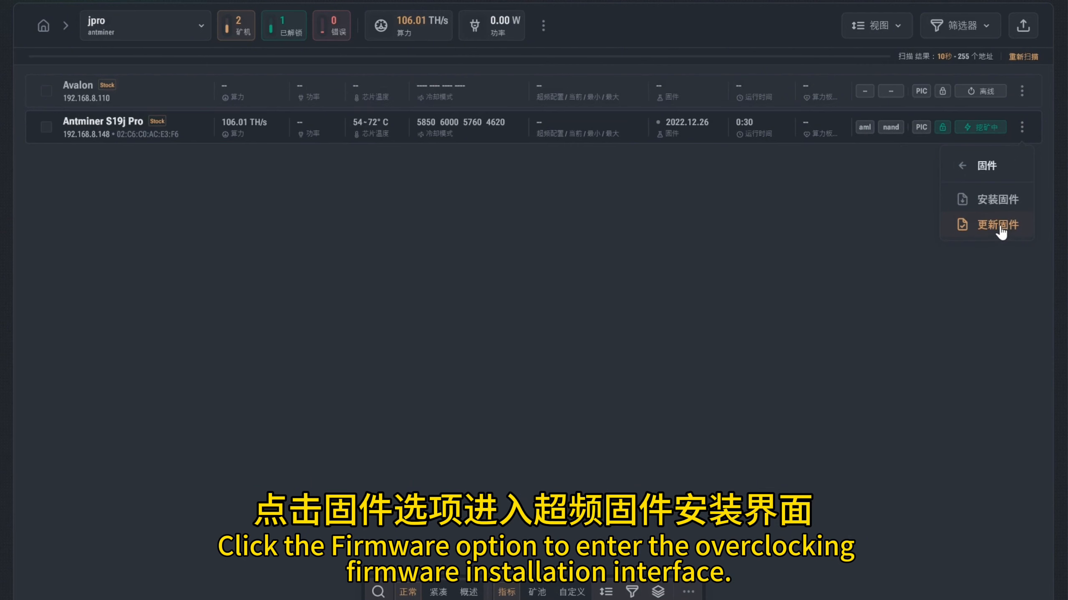
pyautogui.click(994, 201)
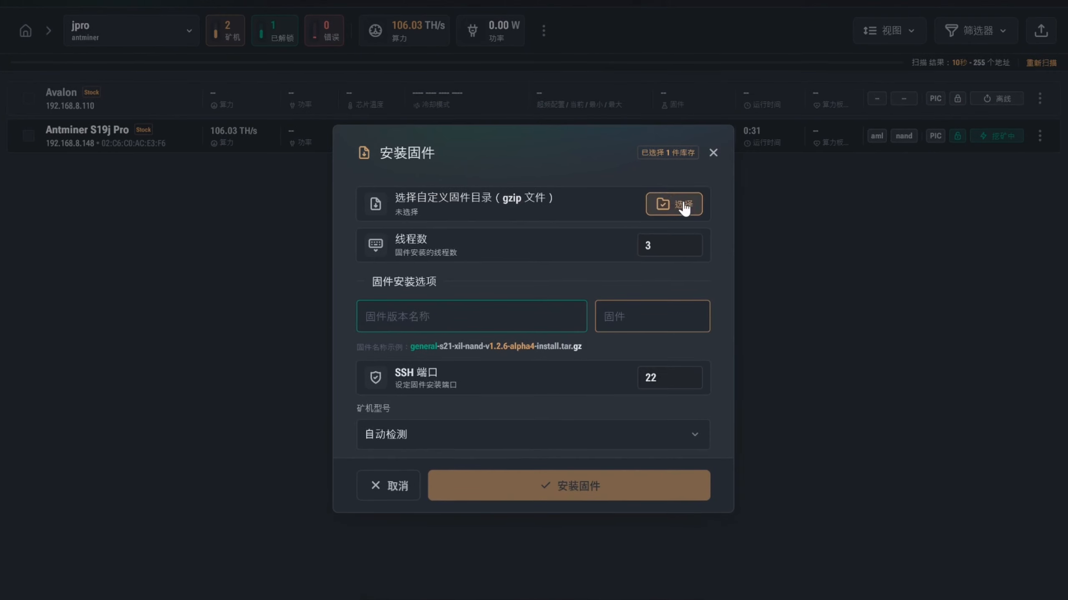
pyautogui.click(674, 192)
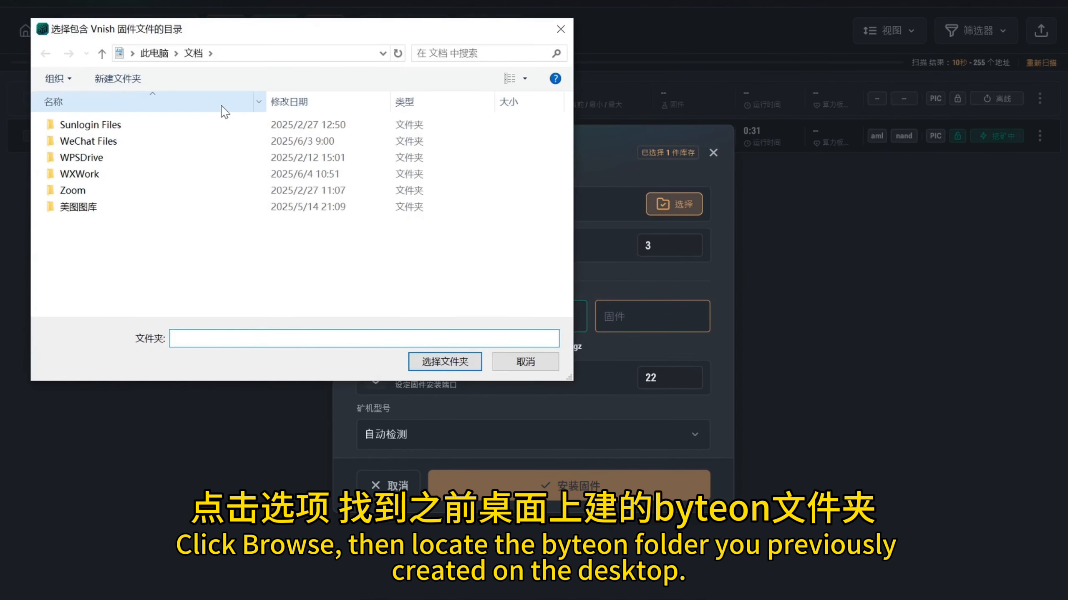
pyautogui.click(155, 53)
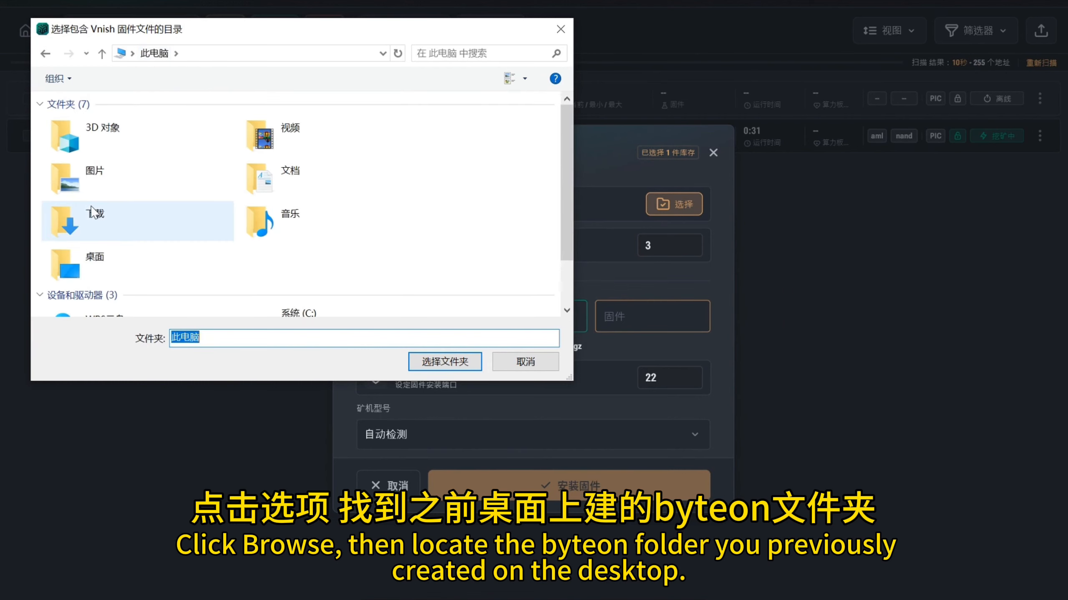
pyautogui.doubleClick(95, 264)
pyautogui.doubleClick(80, 145)
pyautogui.click(462, 362)
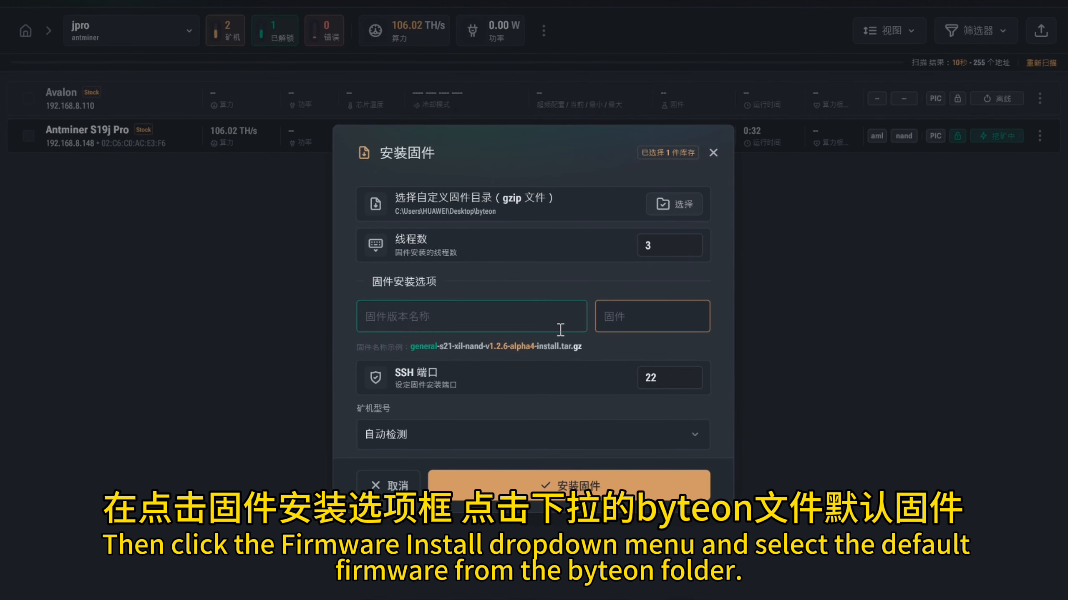
# - Set the firmware version name to byteon and the firmware to 1.2.6-rc5
pyautogui.click(560, 330)
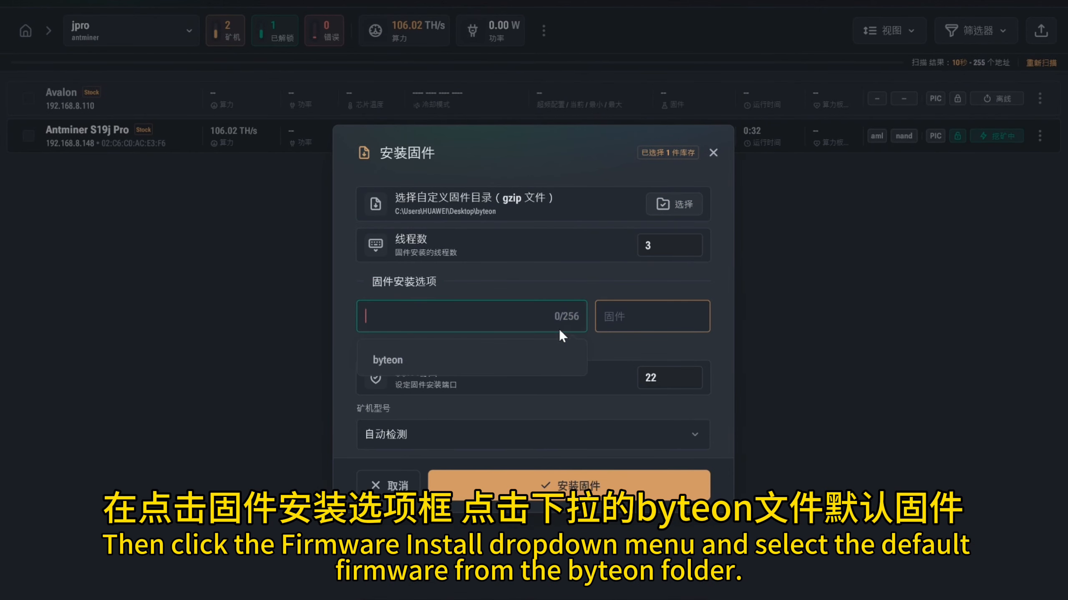
pyautogui.click(454, 360)
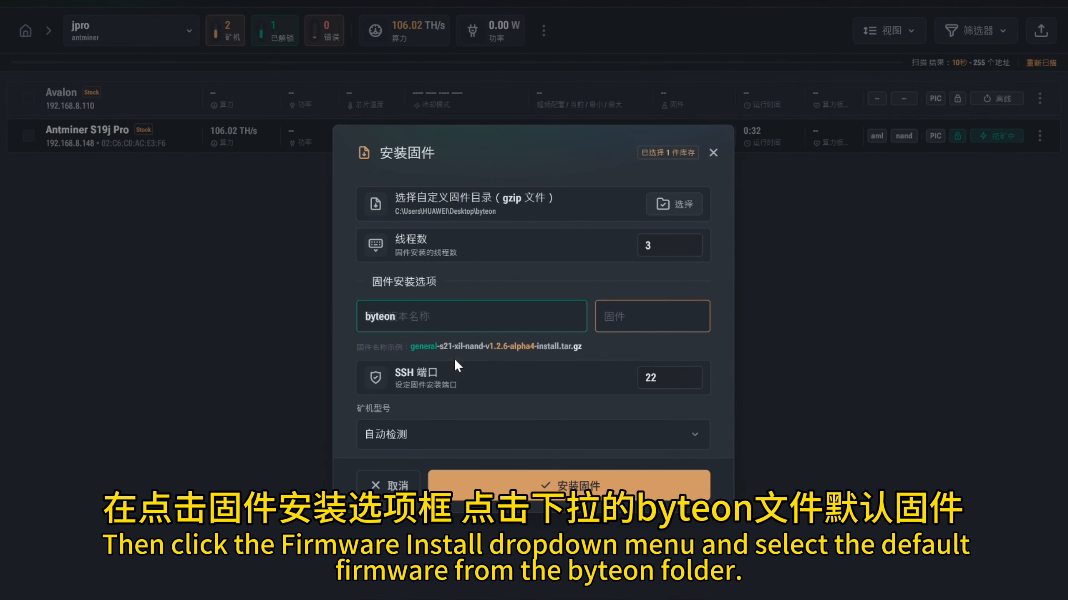
pyautogui.click(609, 322)
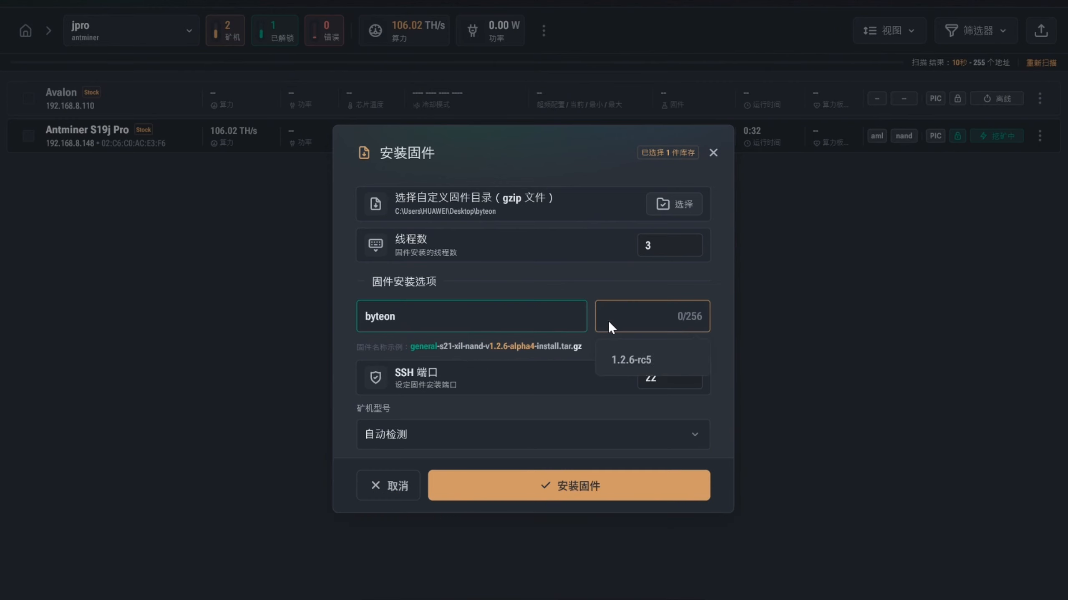
pyautogui.click(634, 360)
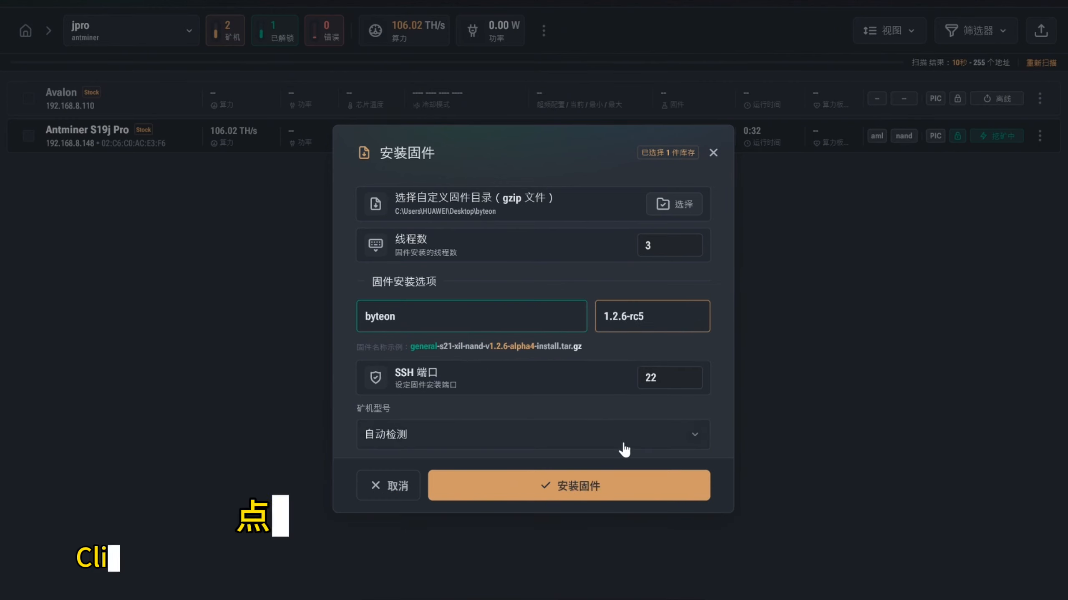
# - Choose Antminer S19j Pro as the miner model, start the firmware installation and confirm it for the device
pyautogui.click(633, 433)
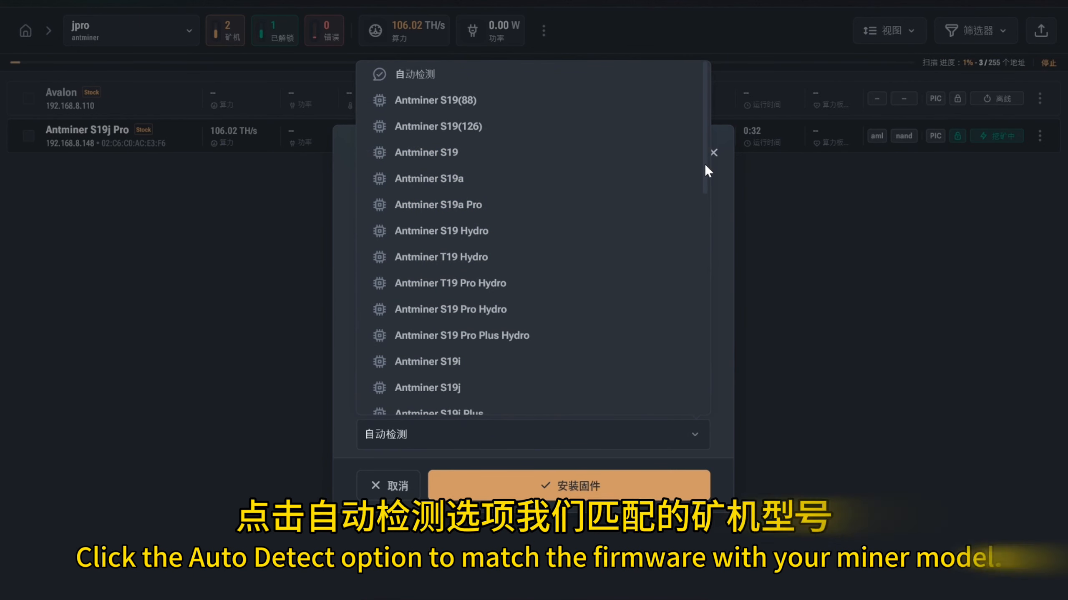
pyautogui.moveTo(703, 164); pyautogui.dragTo(484, 252)
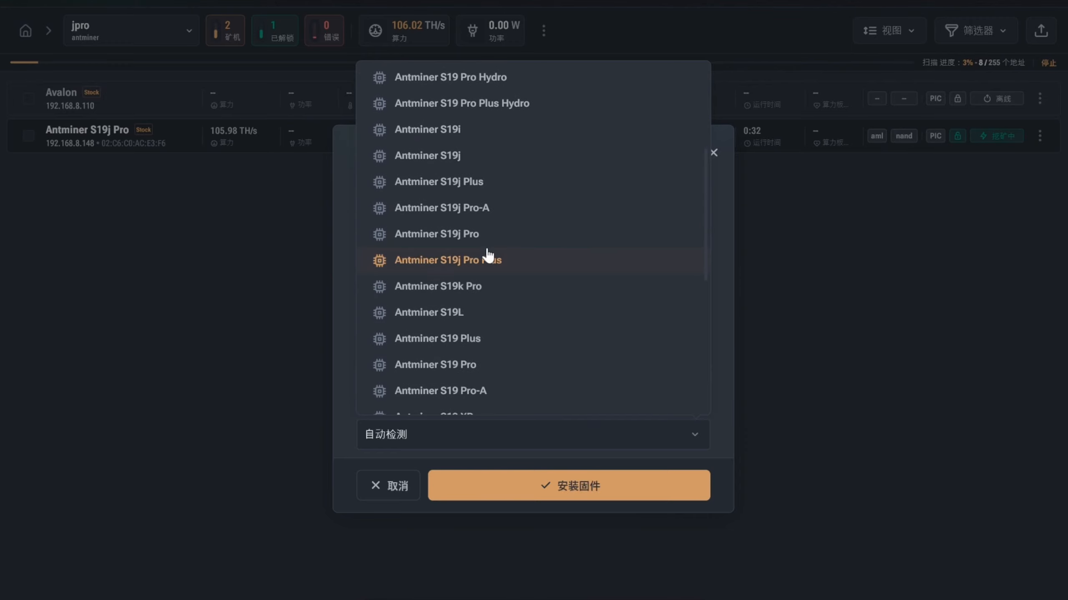
pyautogui.click(475, 240)
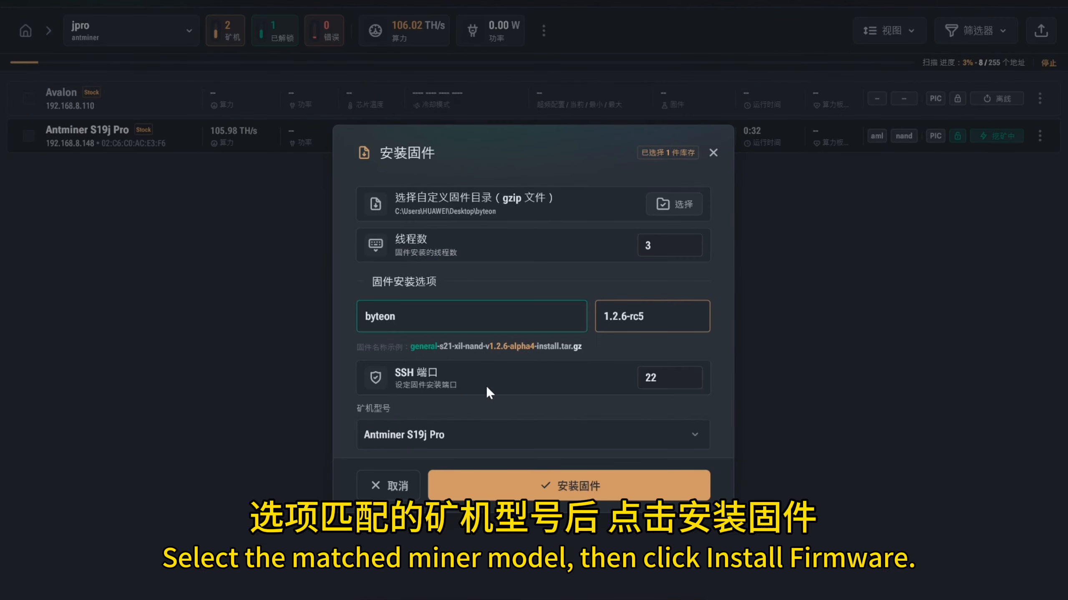
pyautogui.click(575, 487)
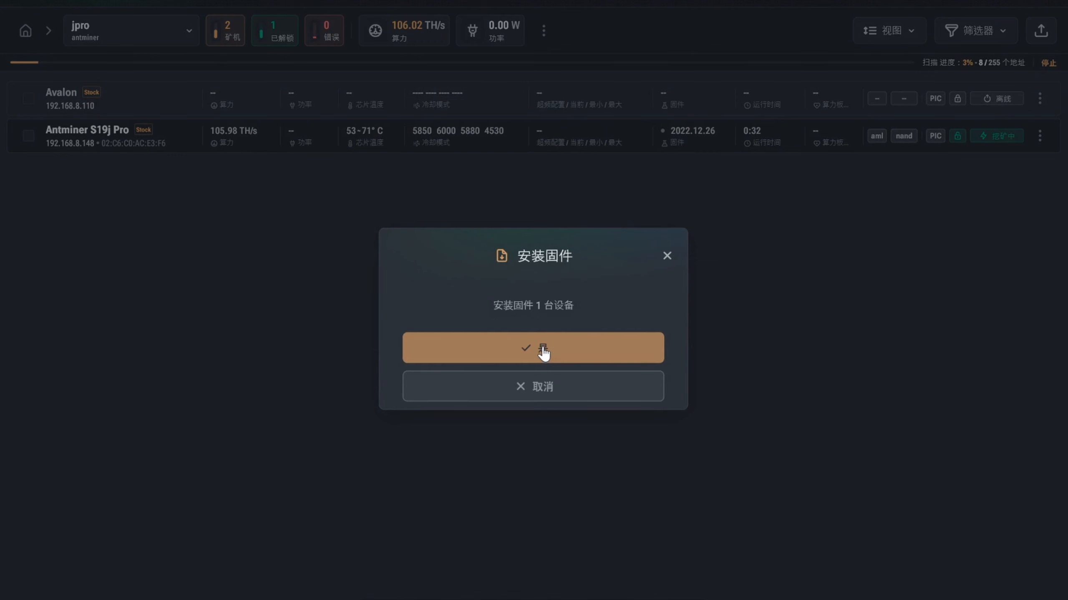
pyautogui.click(544, 352)
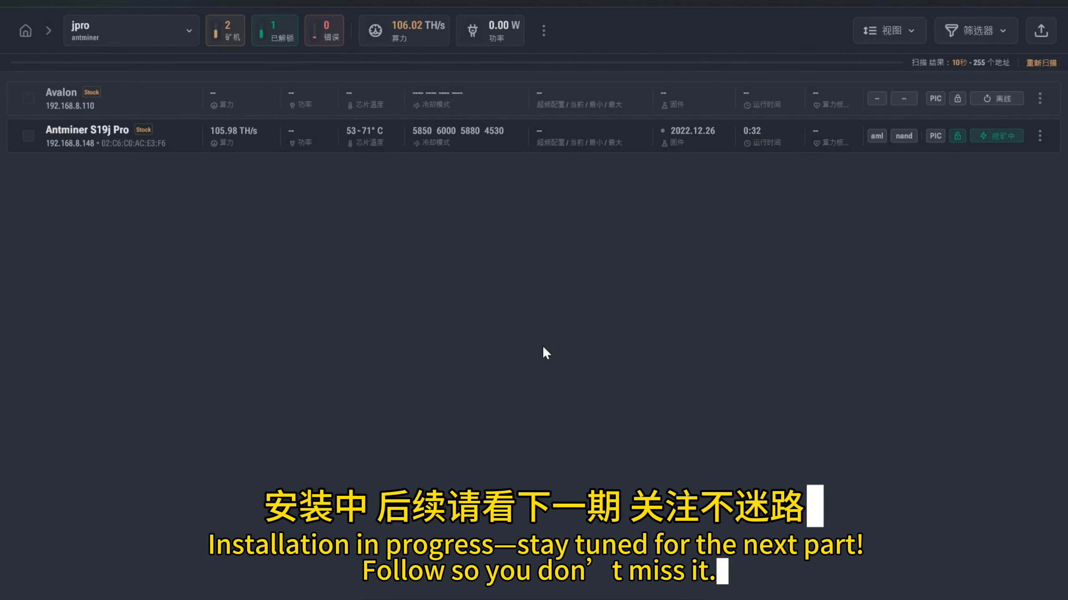